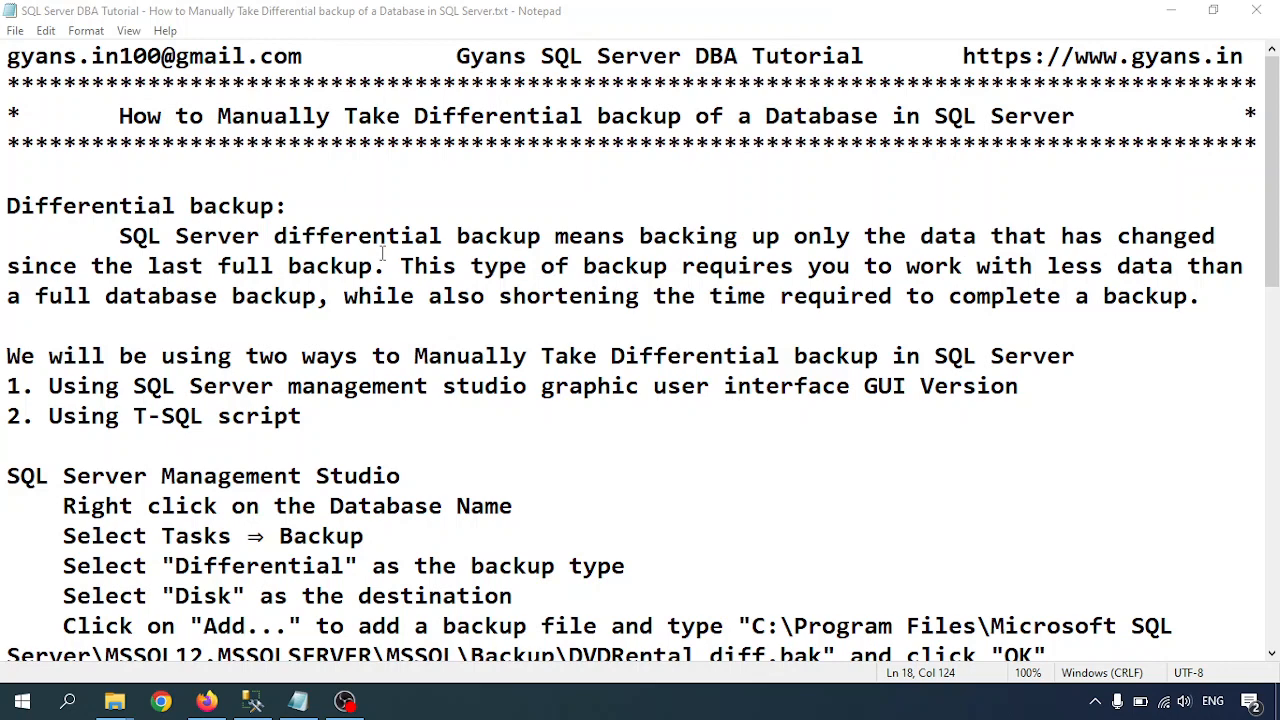
Read the definition of differential backup and the two backup methods in the tutorial notes.
drag(374, 266, 228, 281)
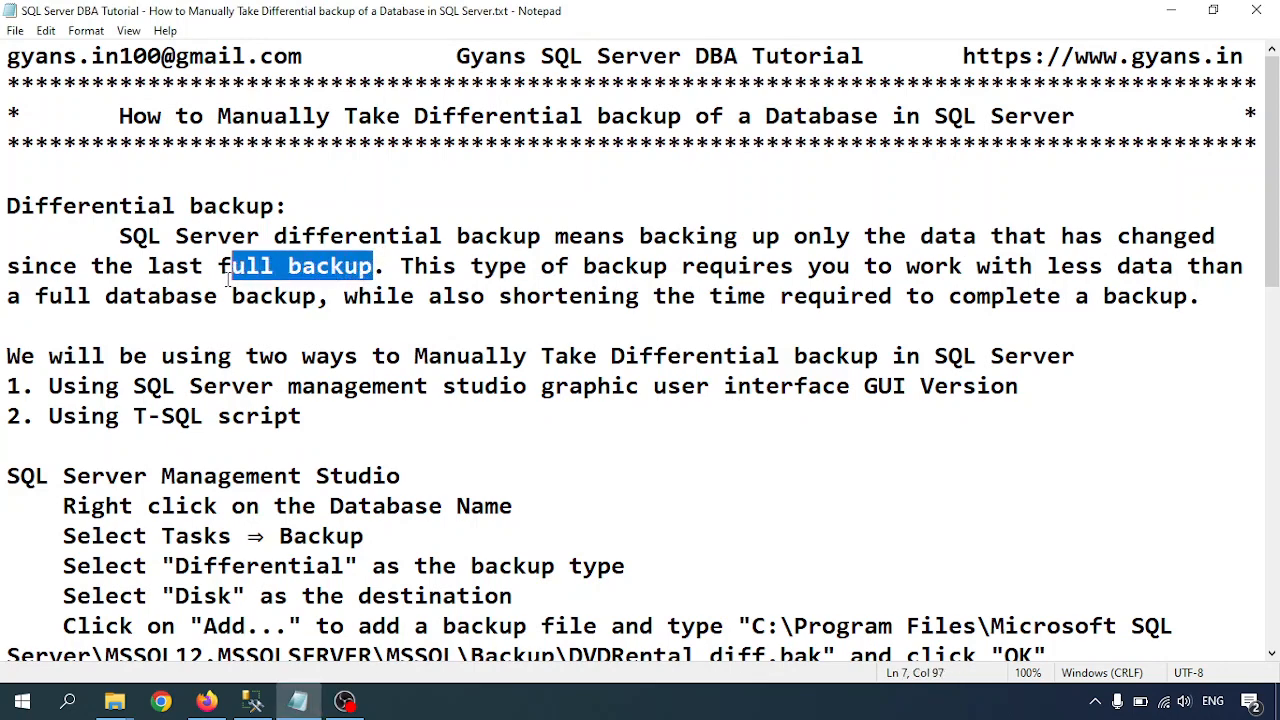
click(416, 298)
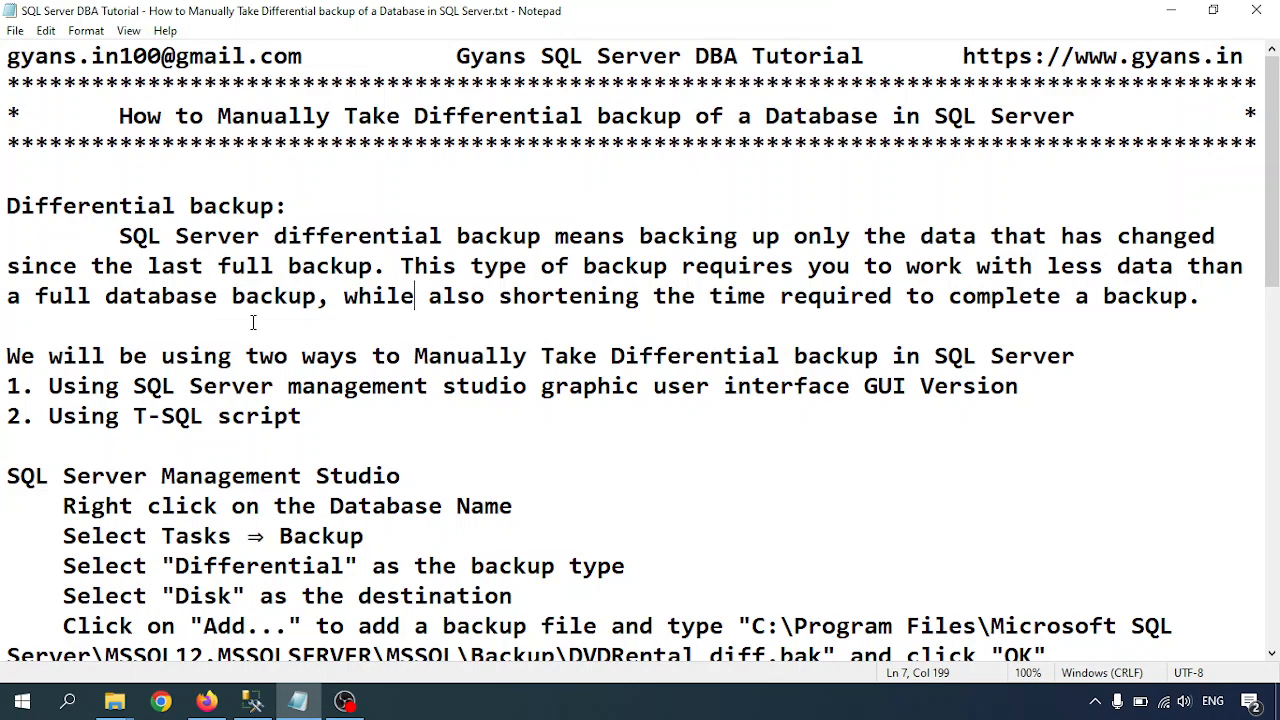
scroll(253, 322, down, 1)
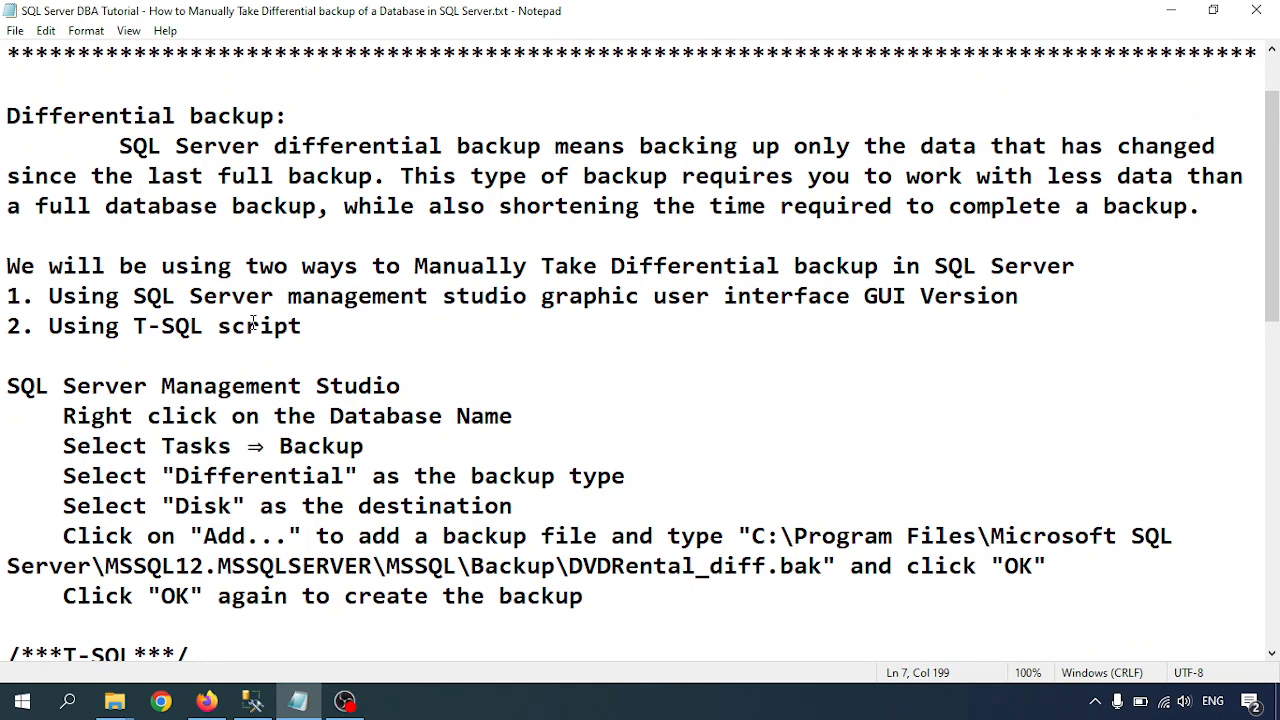
Switch to SQL Server Management Studio and open the server connection dialog, keeping Database Engine and SQL Server Authentication.
click(240, 702)
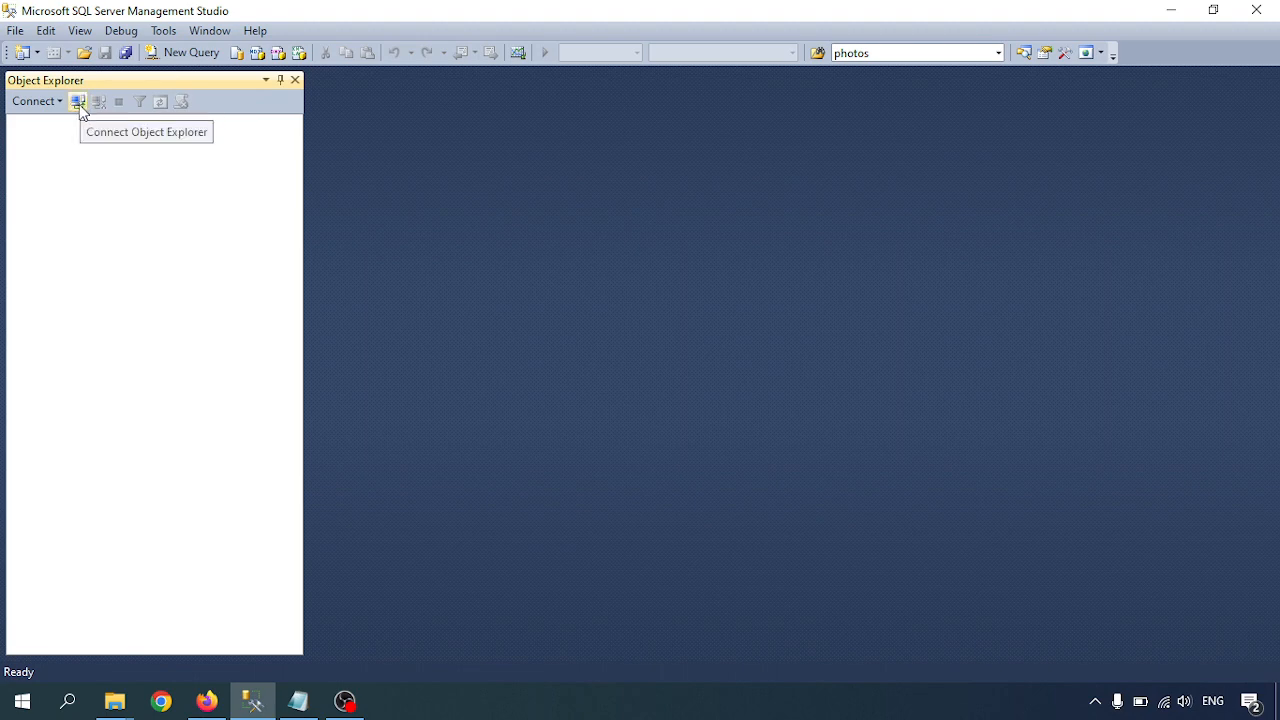
click(79, 102)
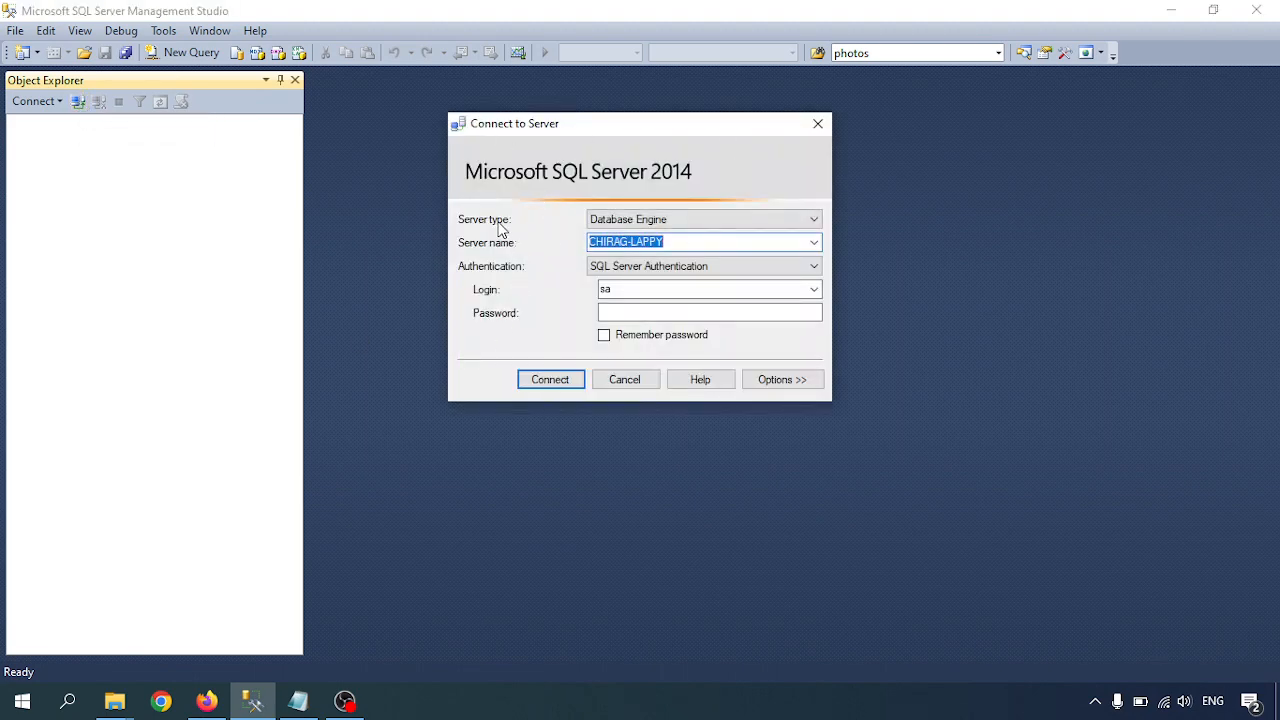
click(645, 224)
click(645, 234)
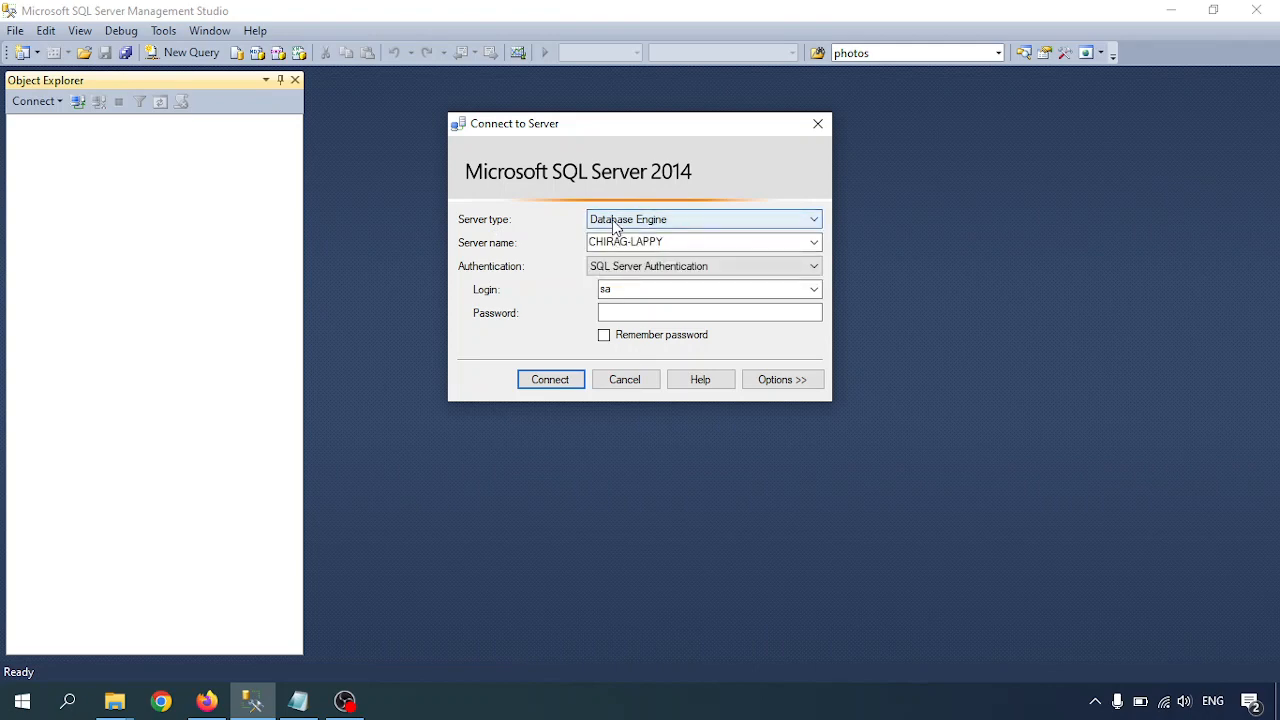
click(645, 242)
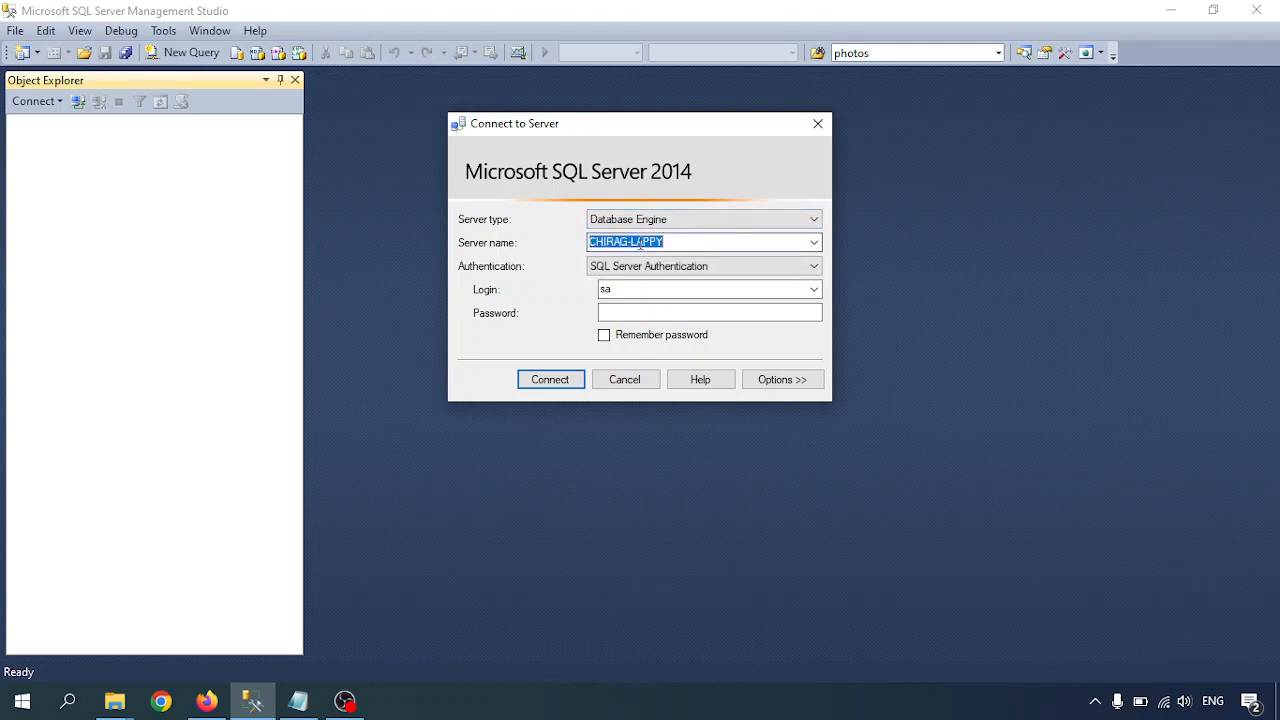
click(714, 243)
drag(714, 243, 492, 240)
click(667, 270)
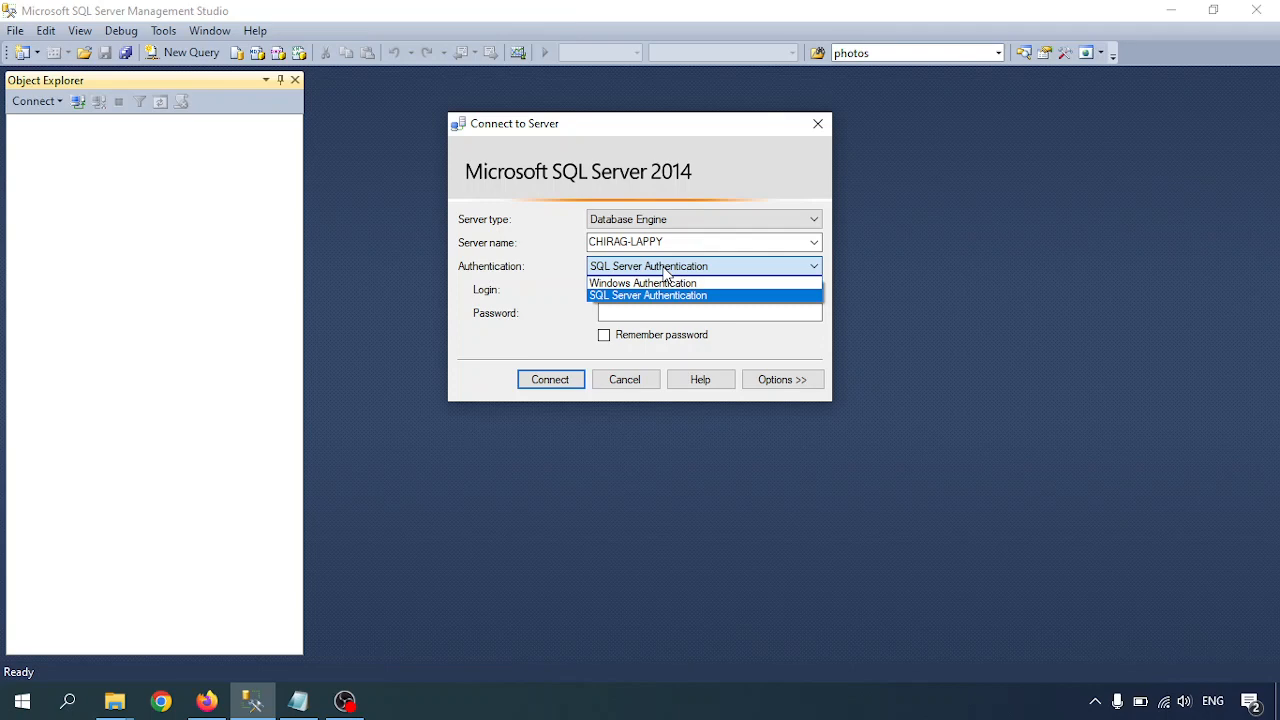
click(667, 270)
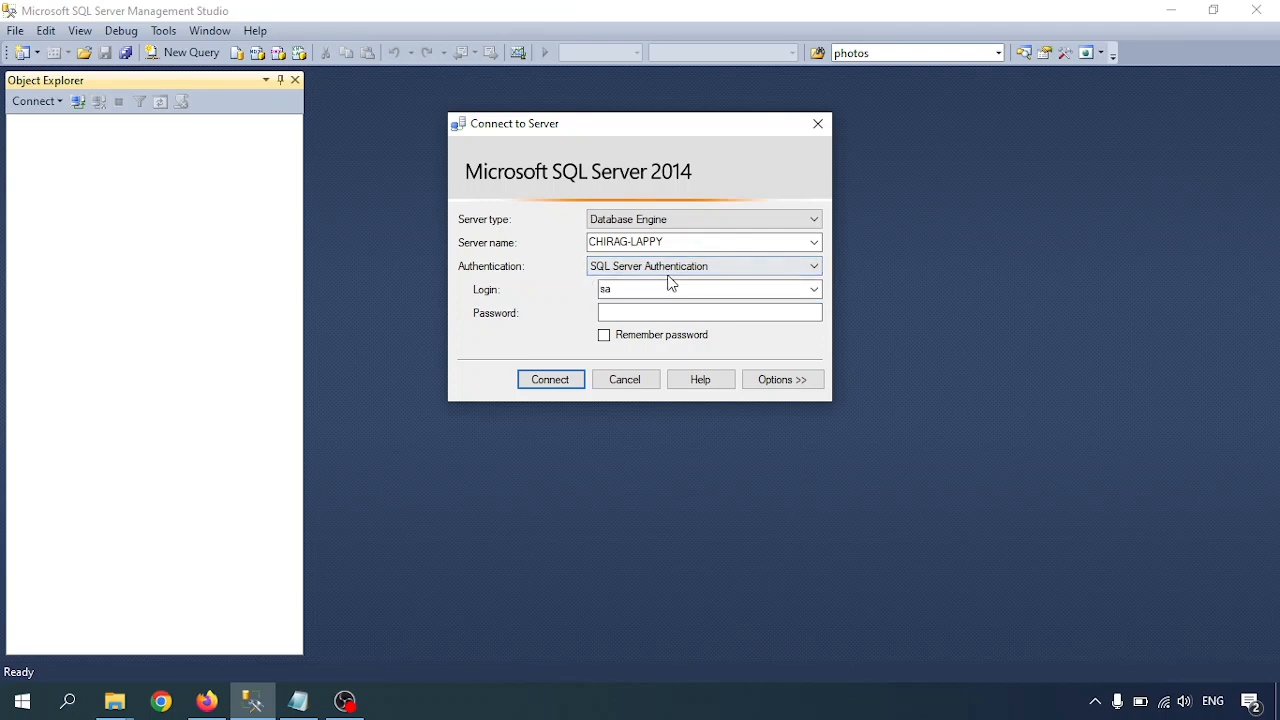
Connect with the sa login by entering its account password, and expand the server's Databases folder.
click(626, 290)
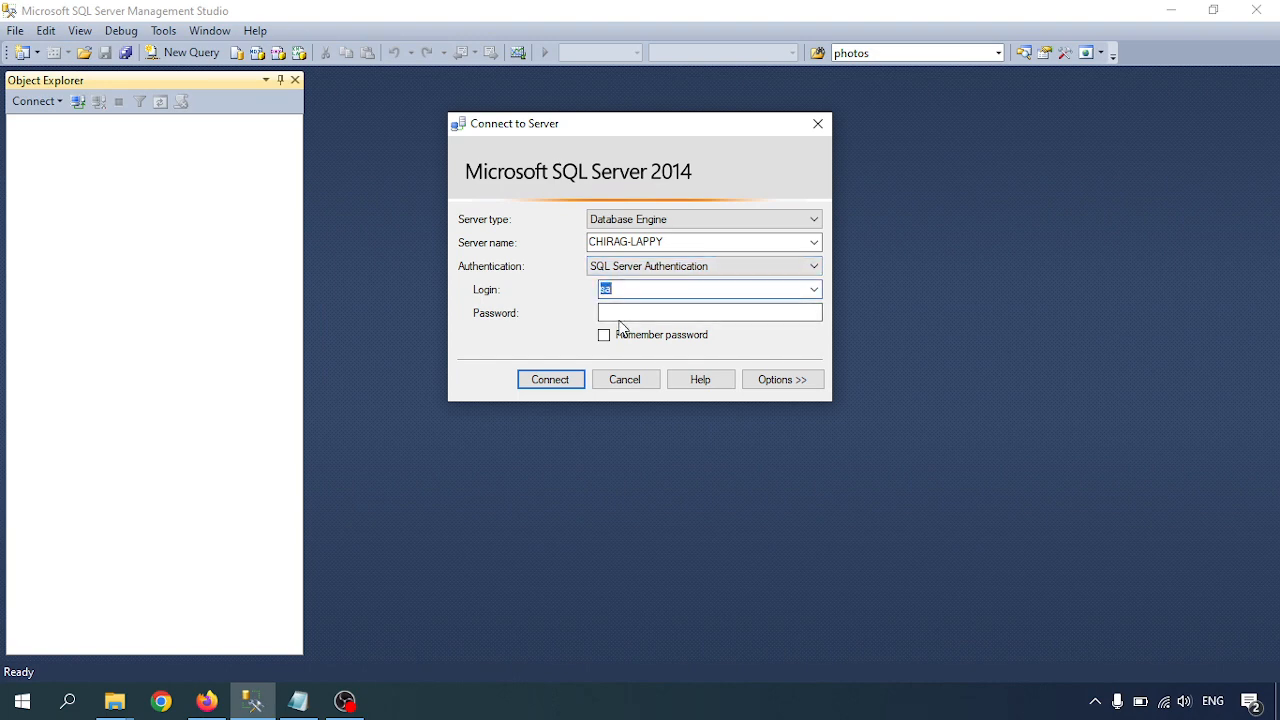
click(621, 314)
text(*****)
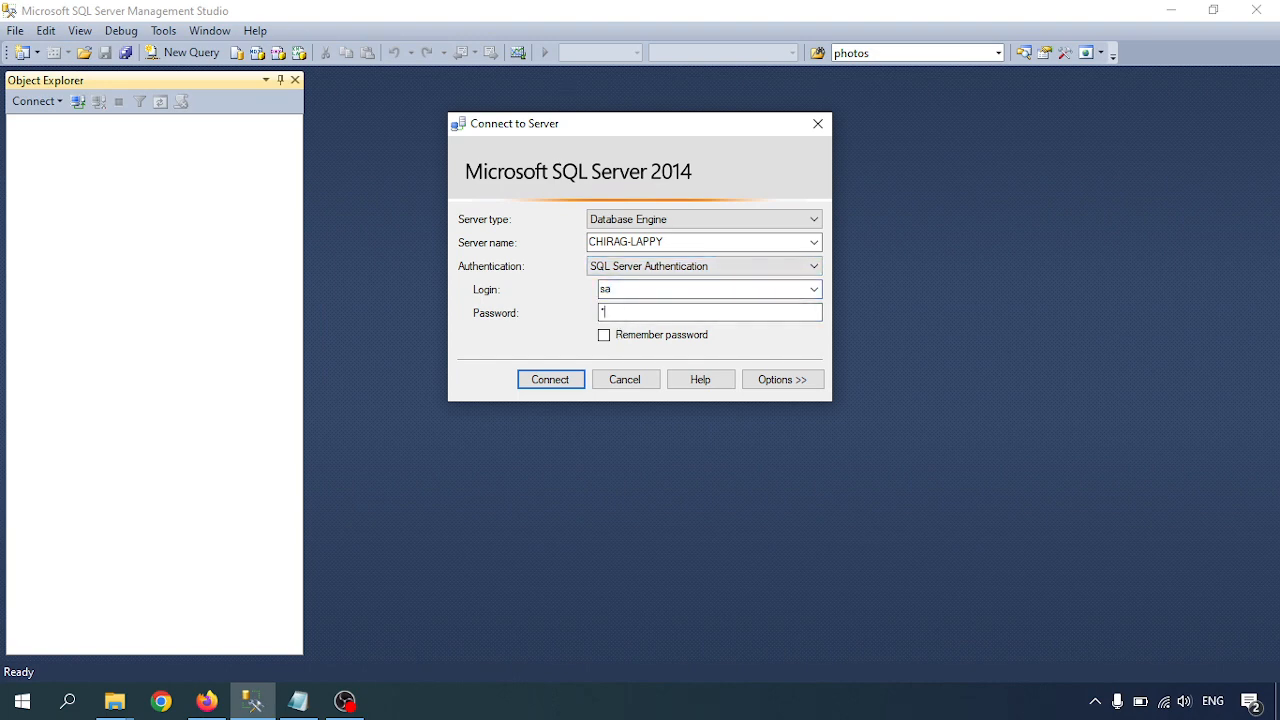
text(****)
key(Return)
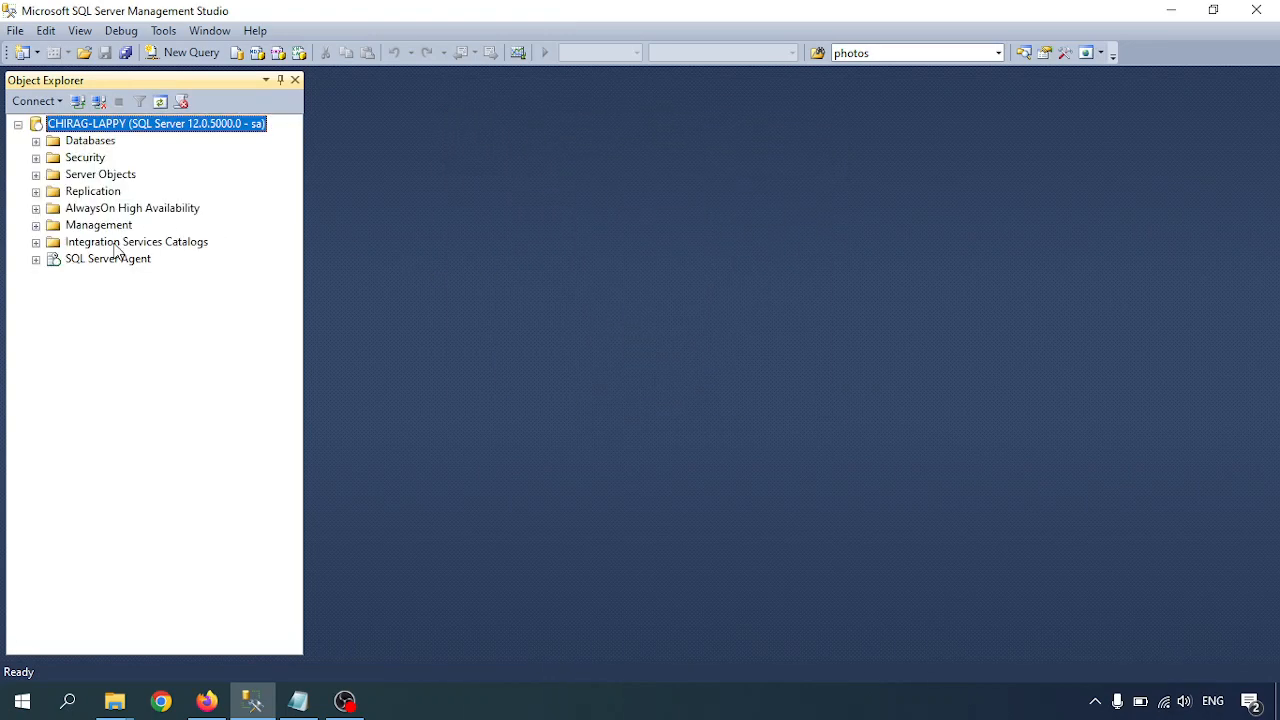
click(80, 143)
click(35, 142)
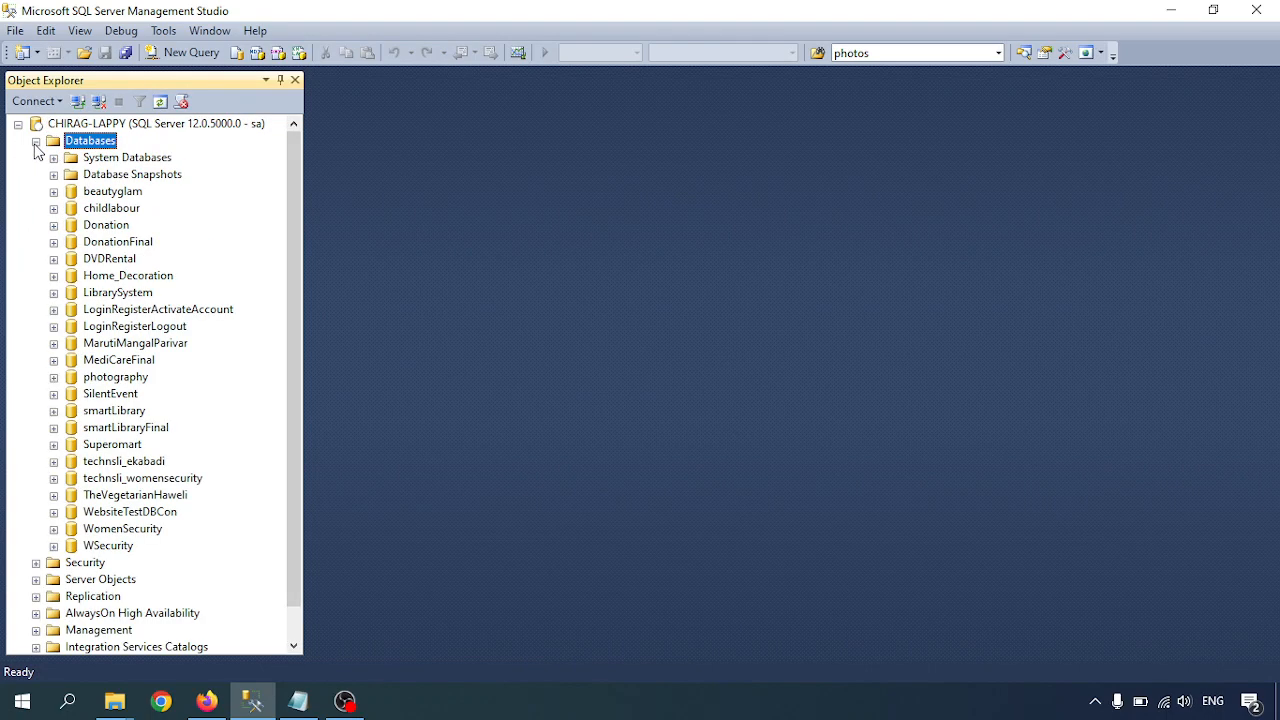
Switch to the Notepad notes and read the Management Studio instructions for taking a differential backup.
click(300, 705)
scroll(368, 466, down, 2)
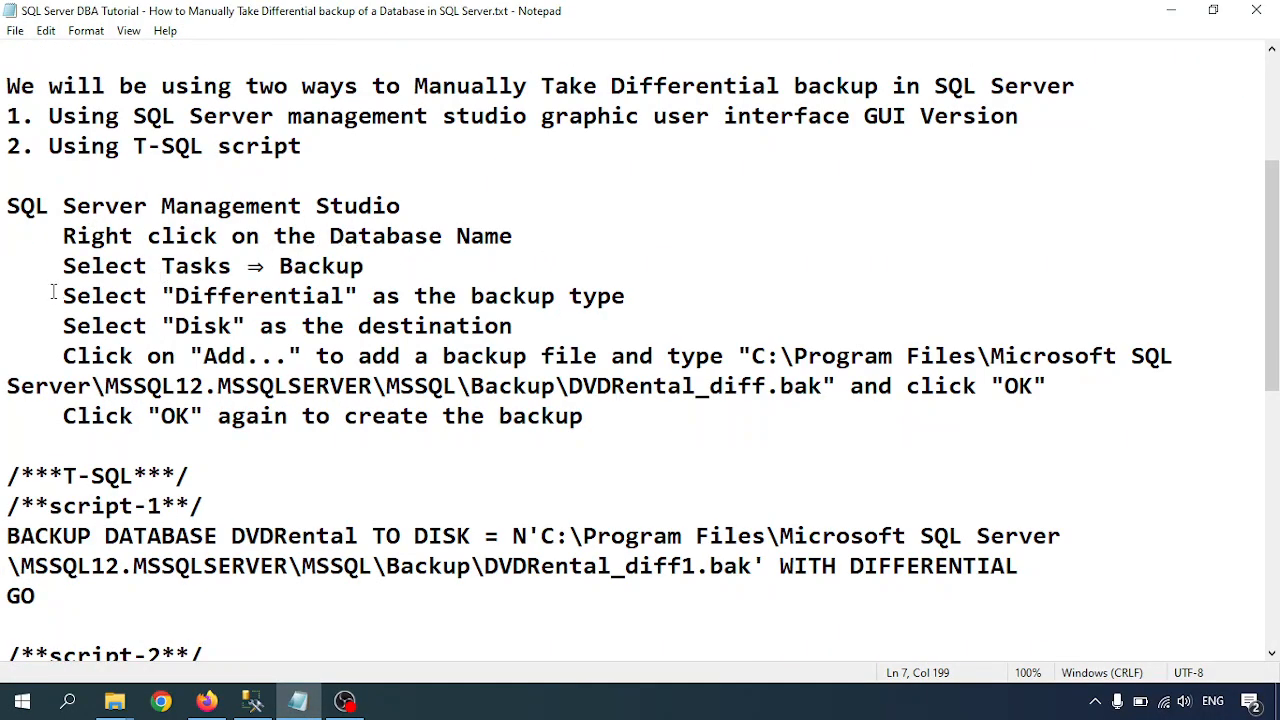
drag(53, 295, 358, 295)
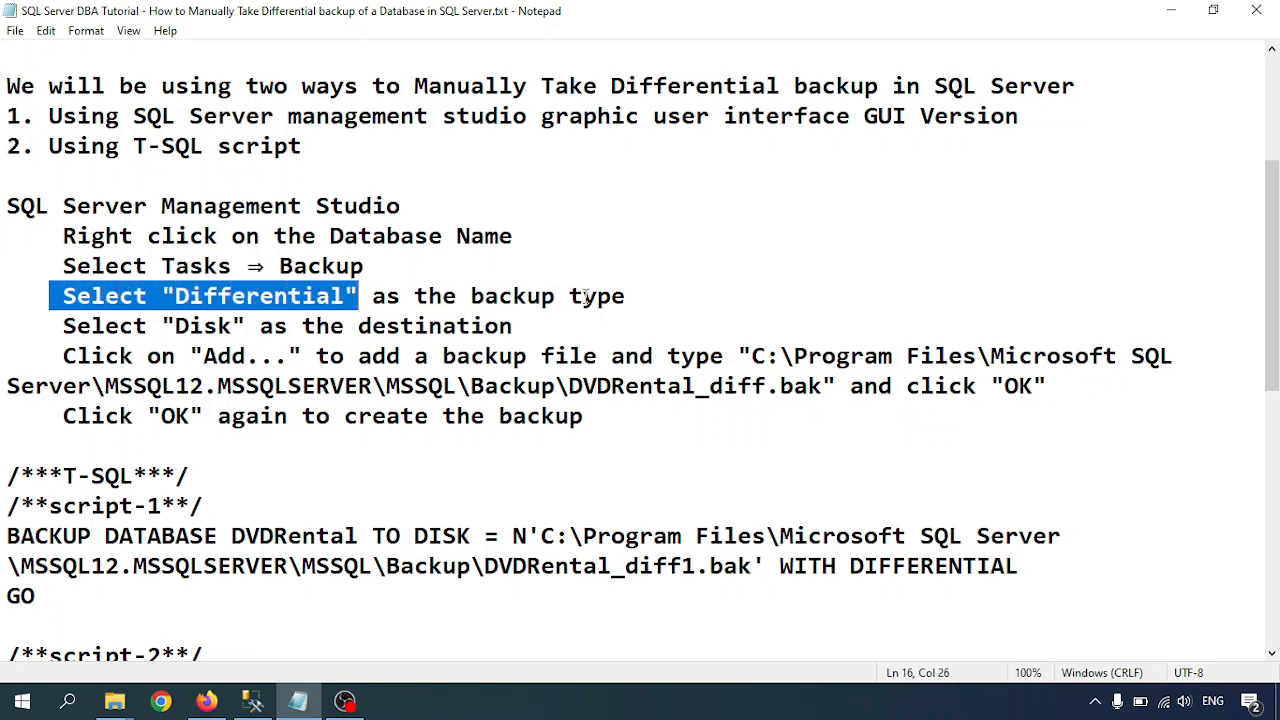
click(92, 336)
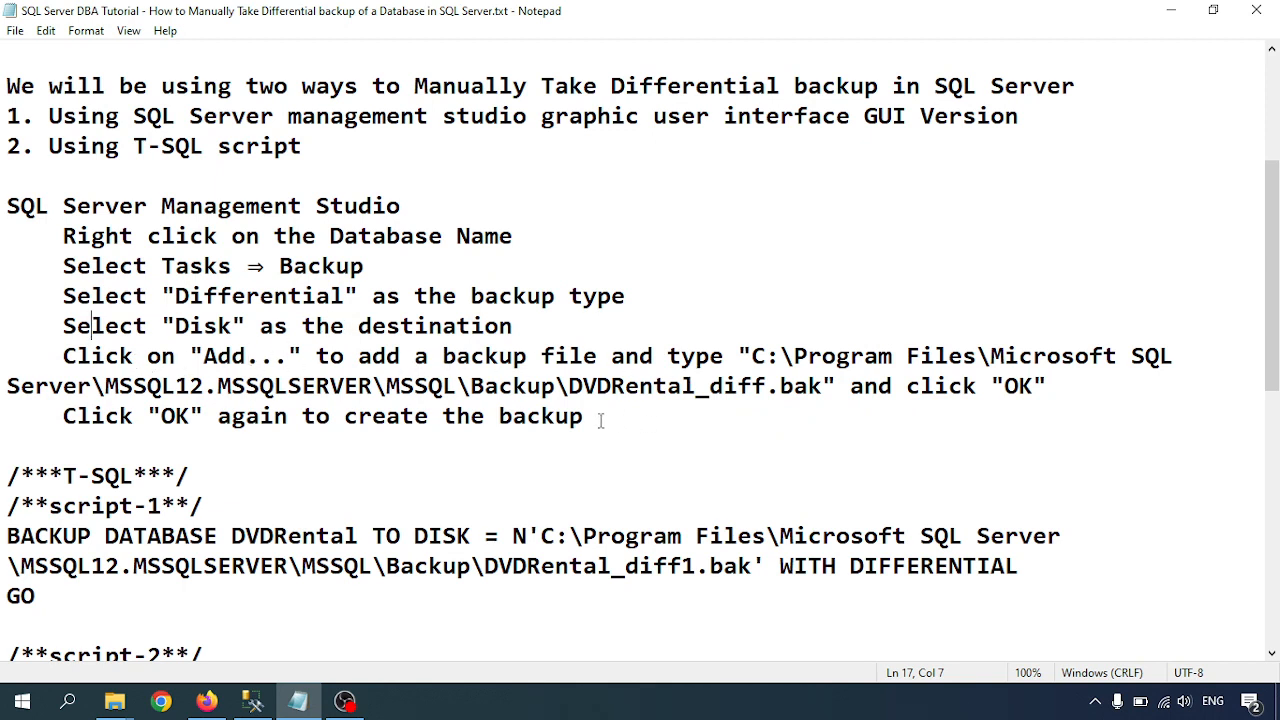
drag(600, 420, 4, 230)
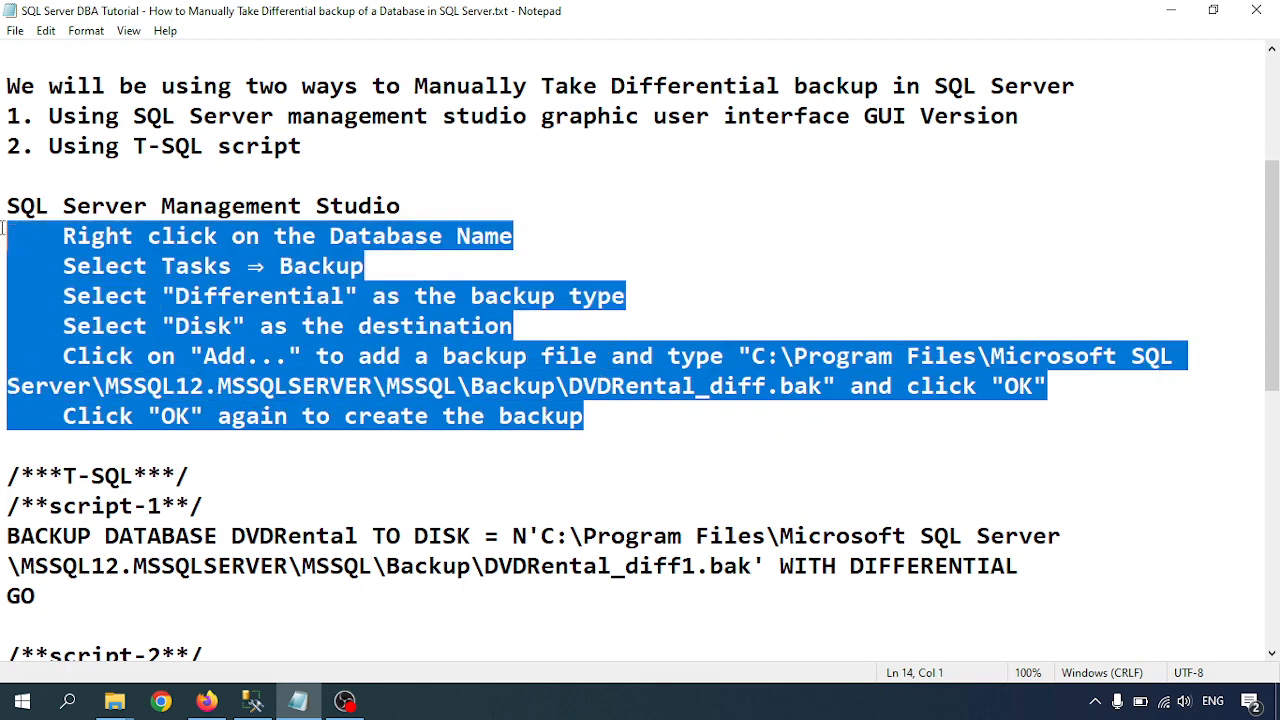
In SQL Server Management Studio, open the Back Up task for the DVDRental database and remove its DVDRental.bak destination.
click(254, 703)
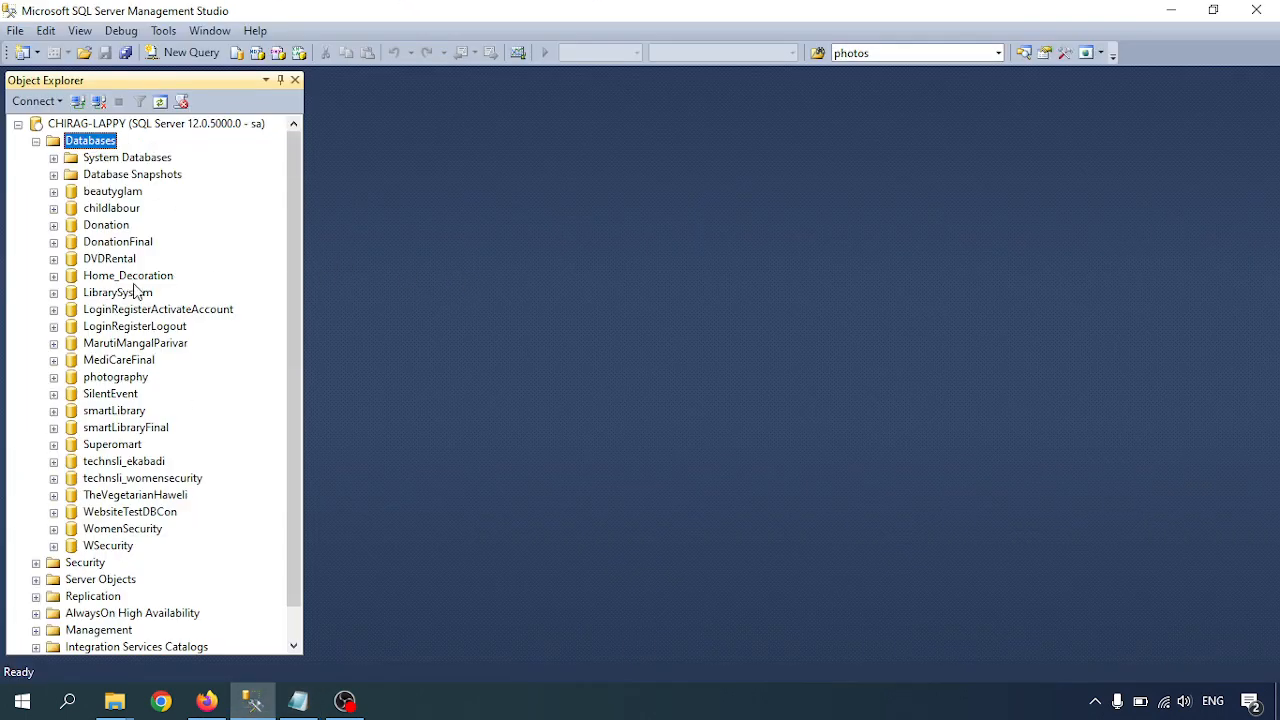
right_click(97, 261)
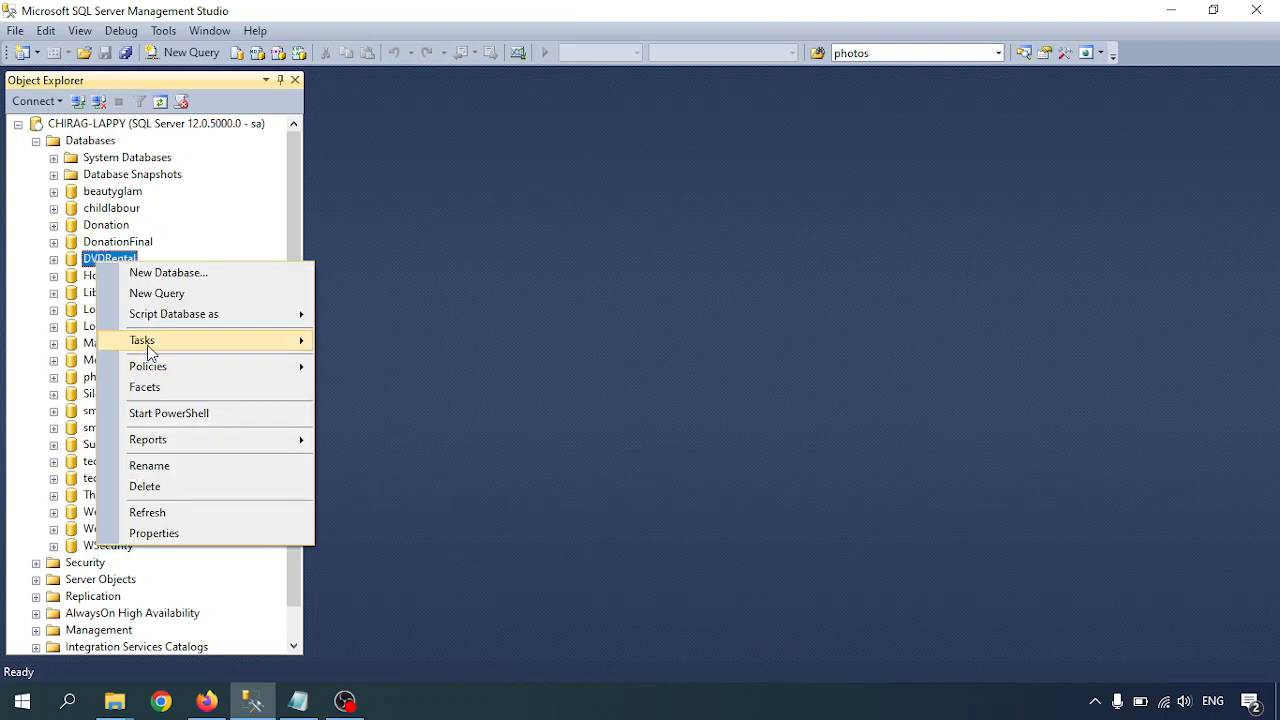
mouse_move(150, 342)
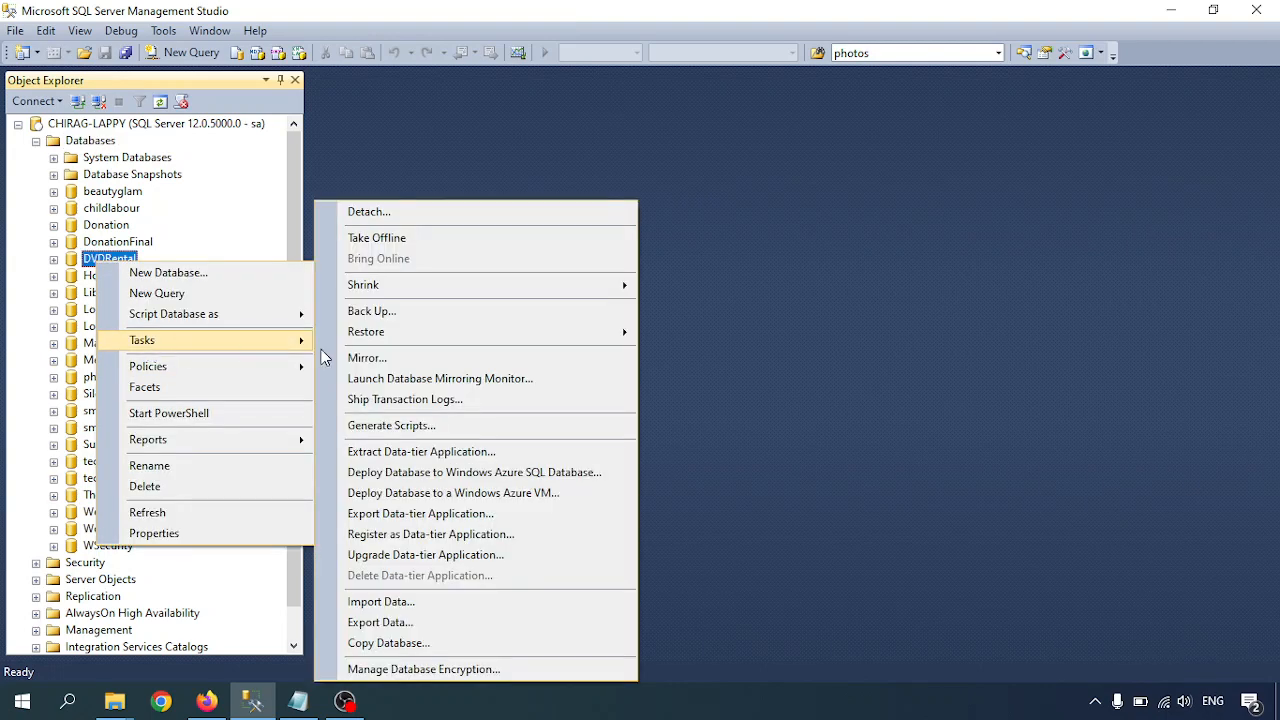
click(370, 311)
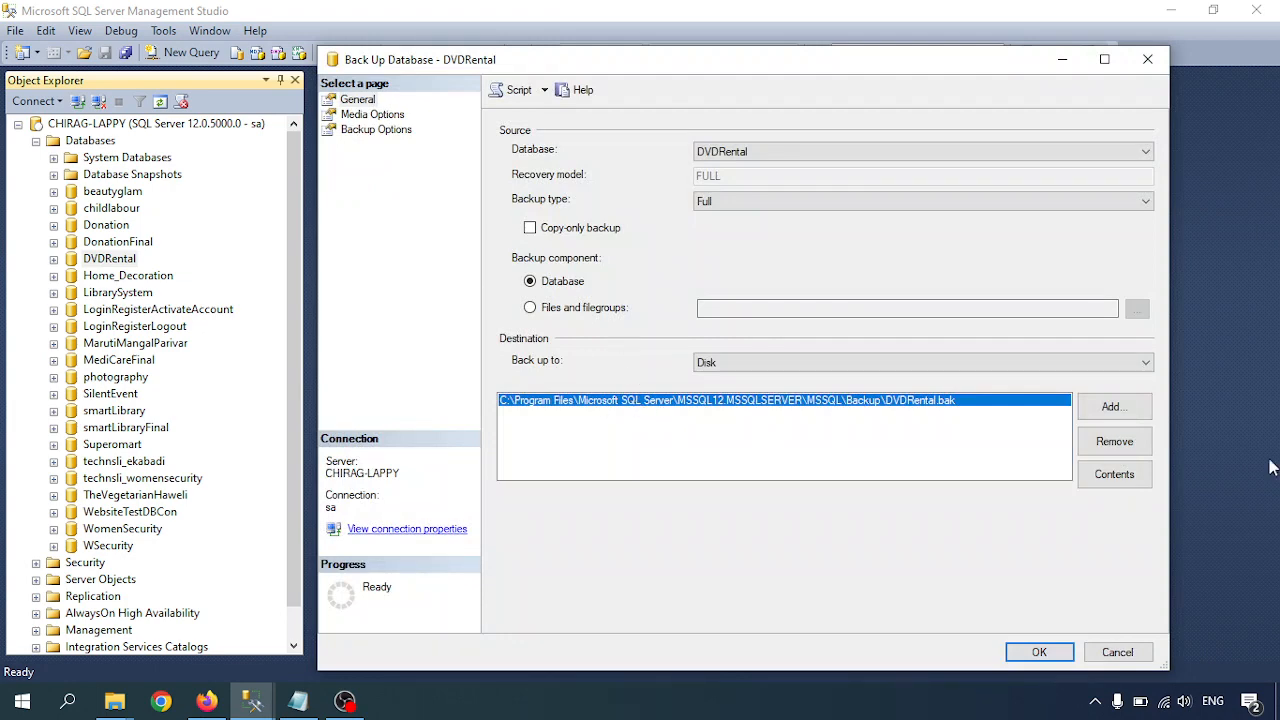
click(1112, 441)
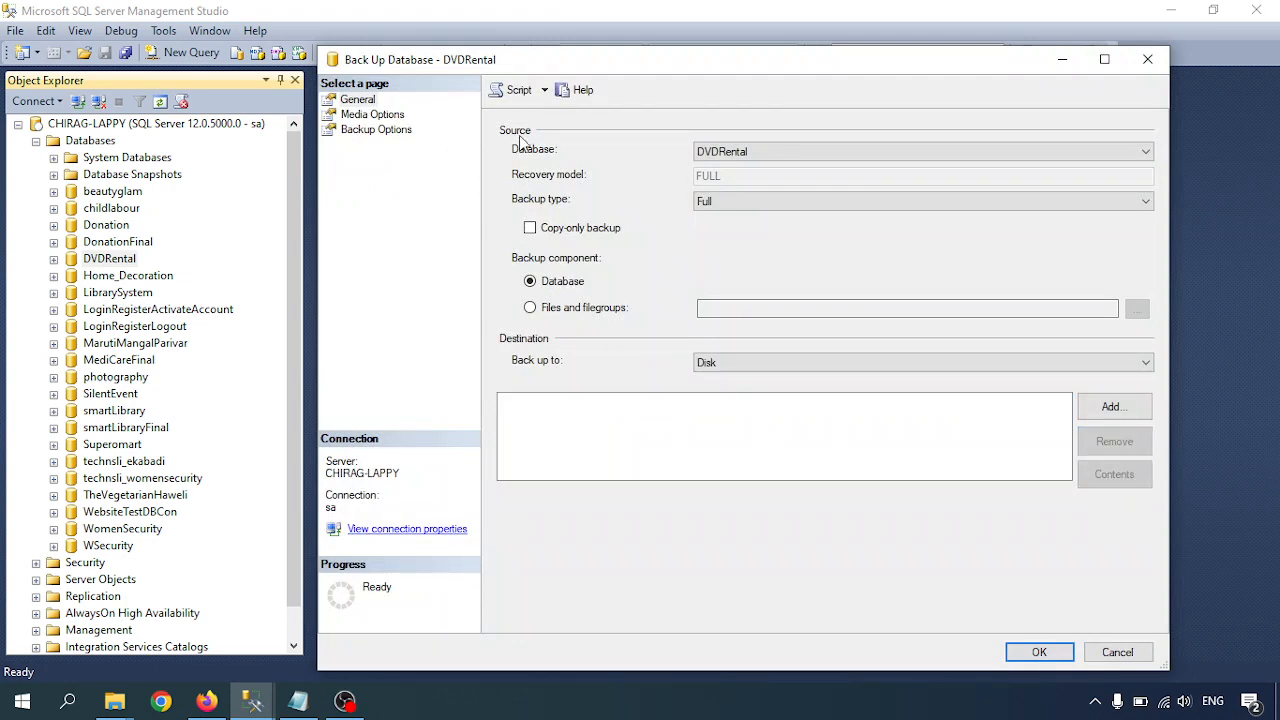
Keep DVDRental as the source database and set the backup type to Differential.
click(731, 151)
click(731, 151)
click(736, 204)
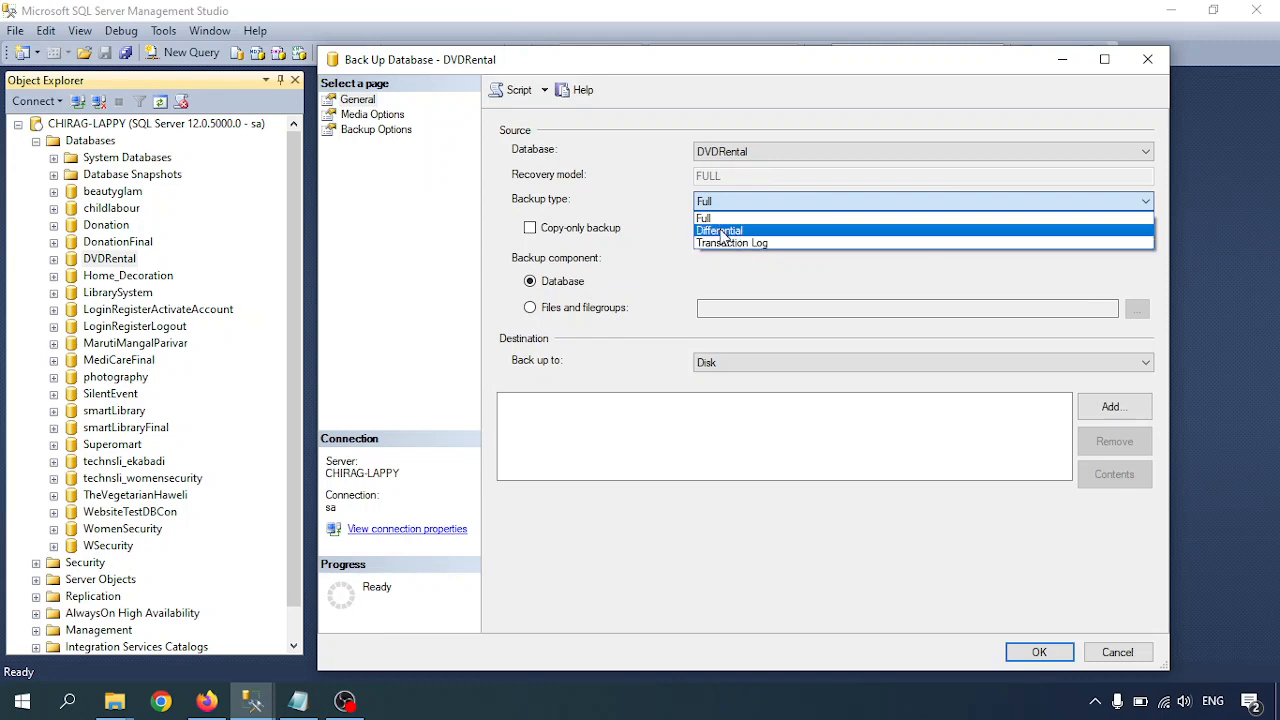
click(722, 231)
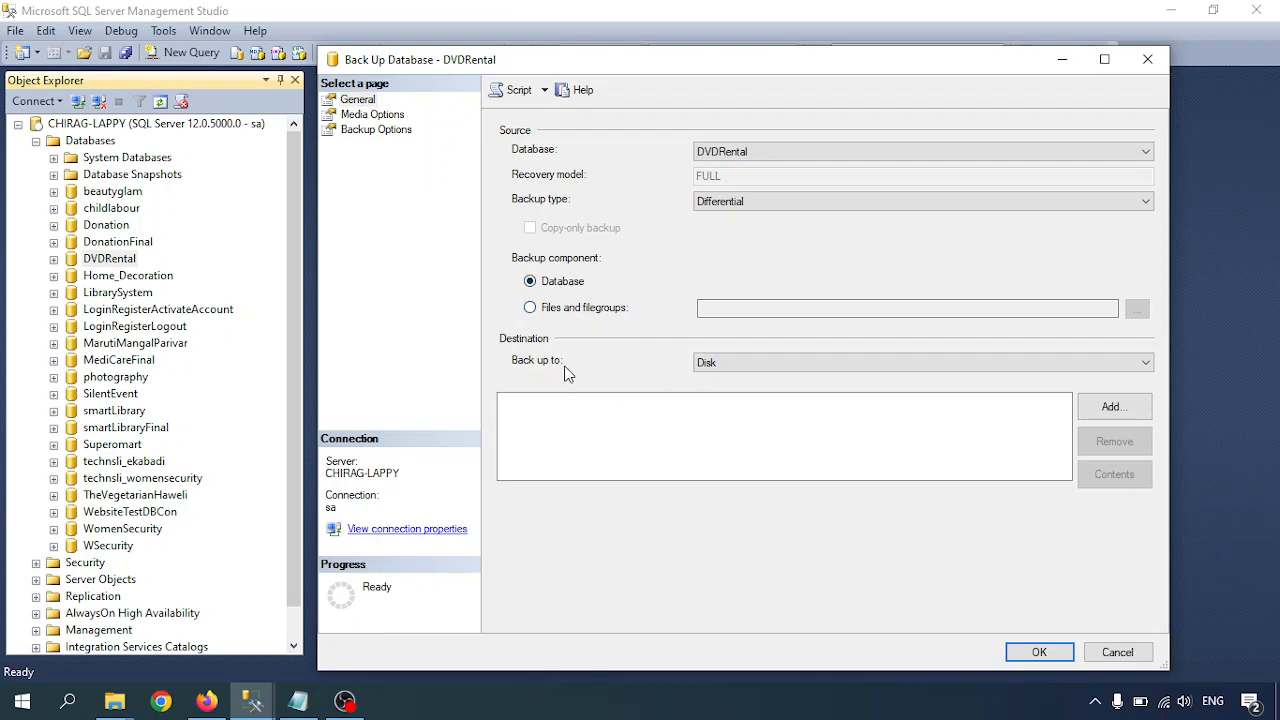
Preview the settings for a URL backup destination and return the destination to Disk.
click(734, 362)
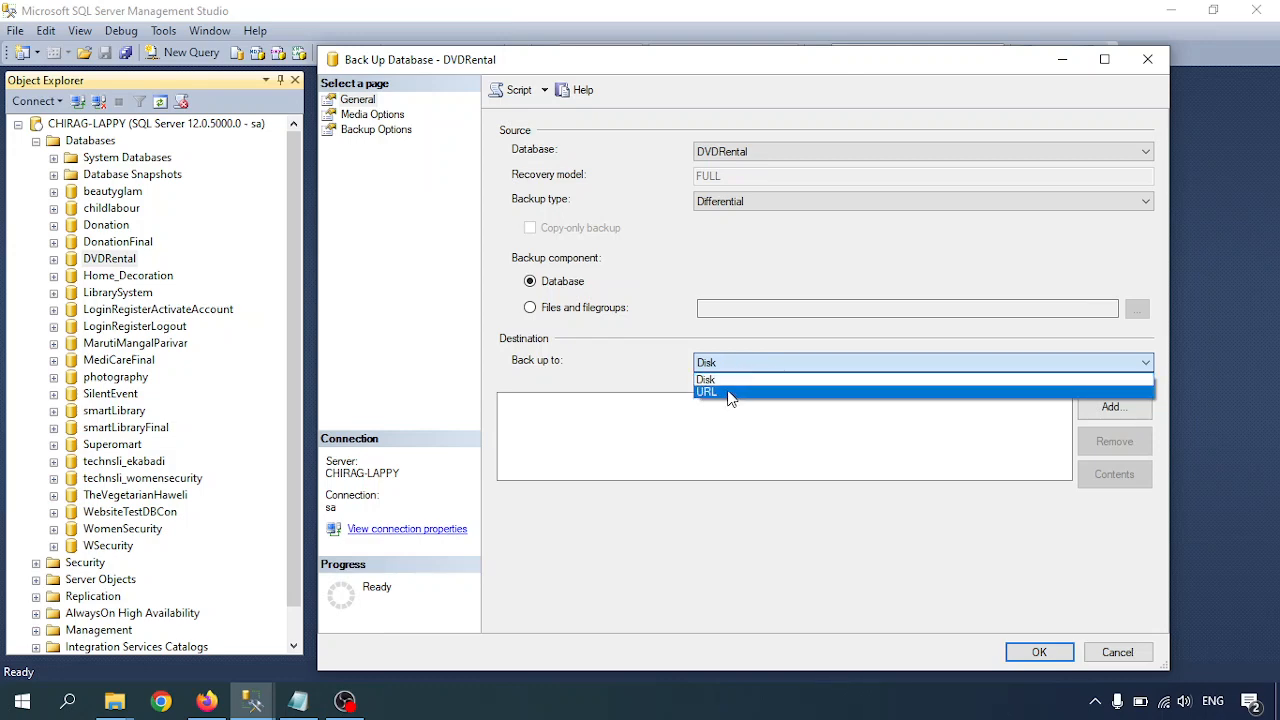
click(629, 374)
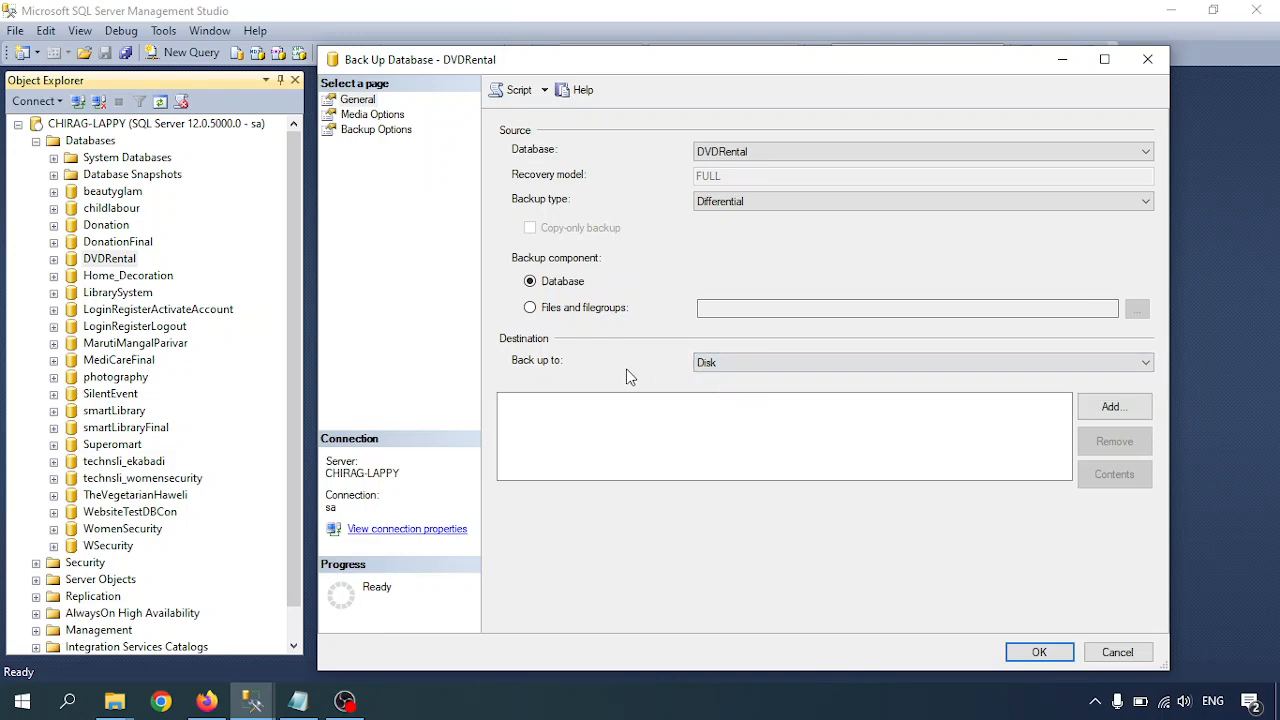
click(712, 366)
click(710, 392)
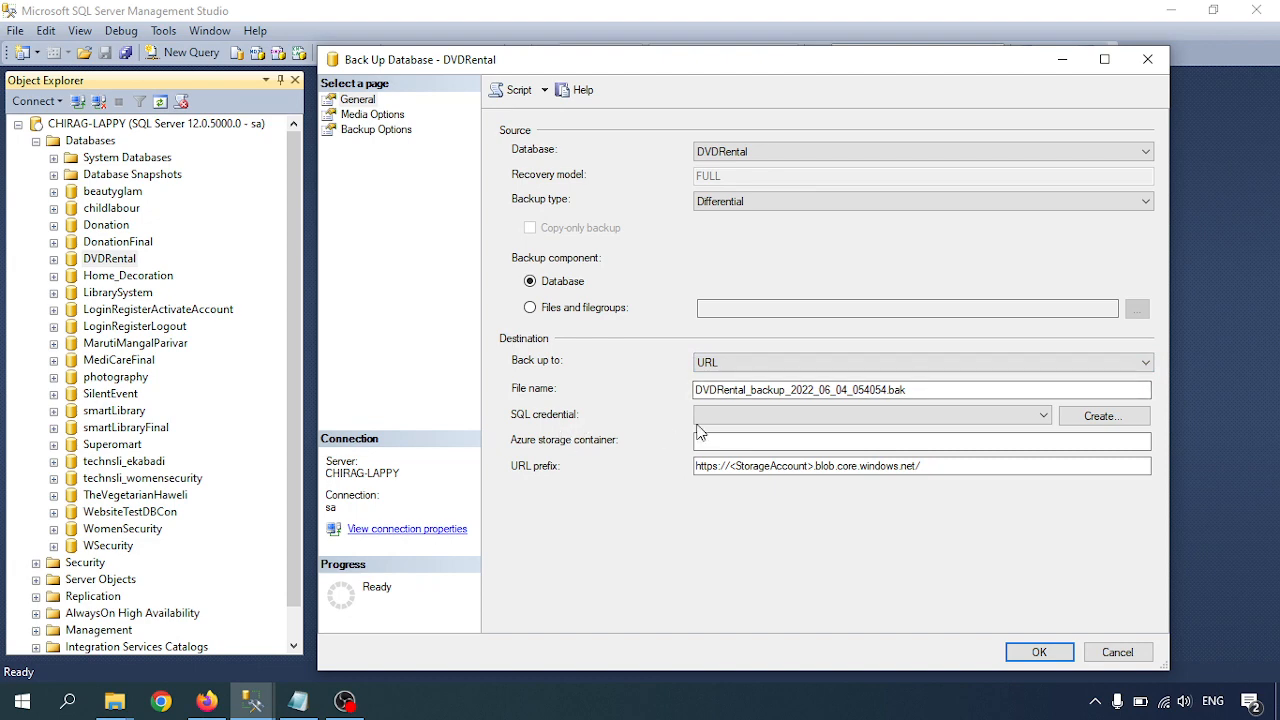
click(727, 366)
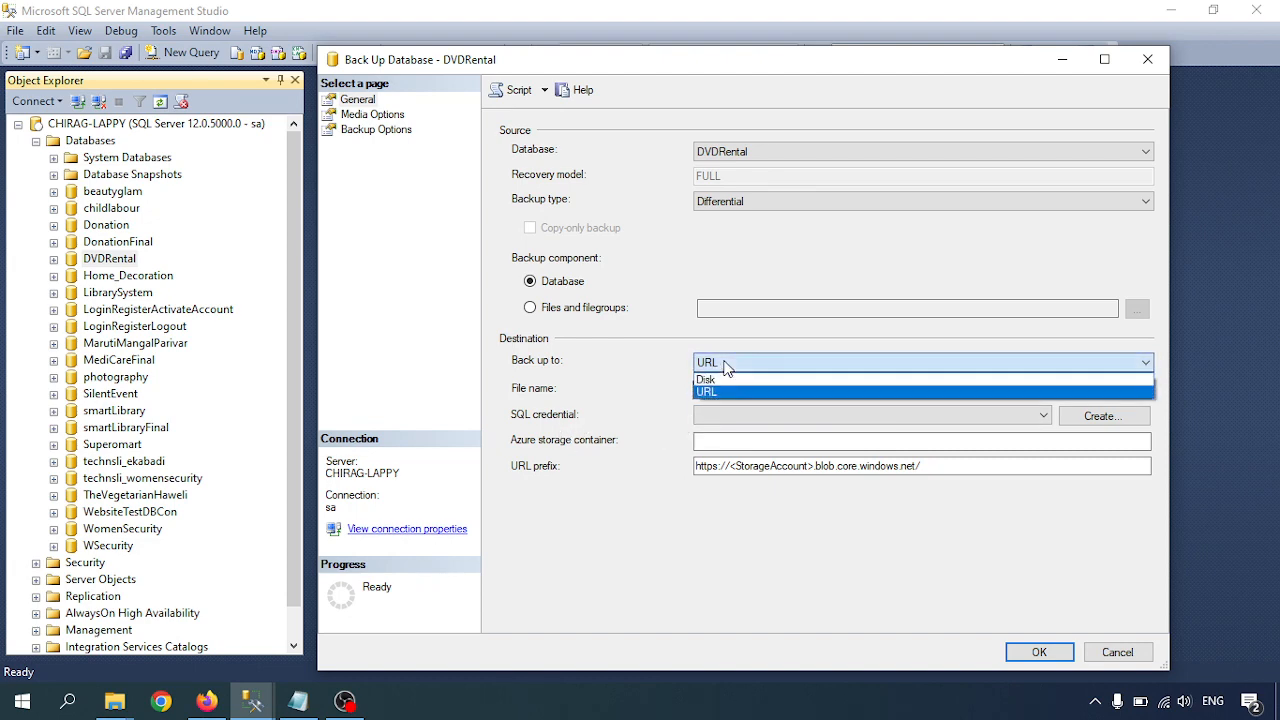
click(736, 380)
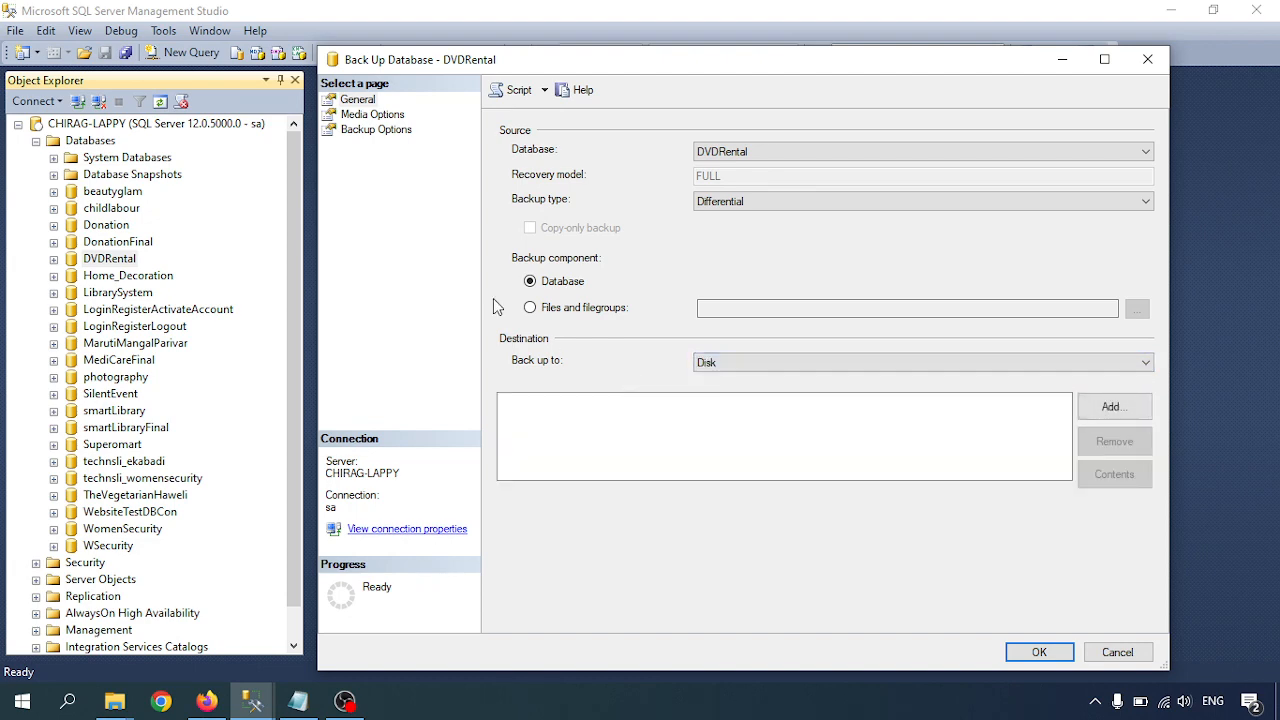
Examine the media options and the backup options, including the backup set's name, description, expiry and compression choices.
click(364, 116)
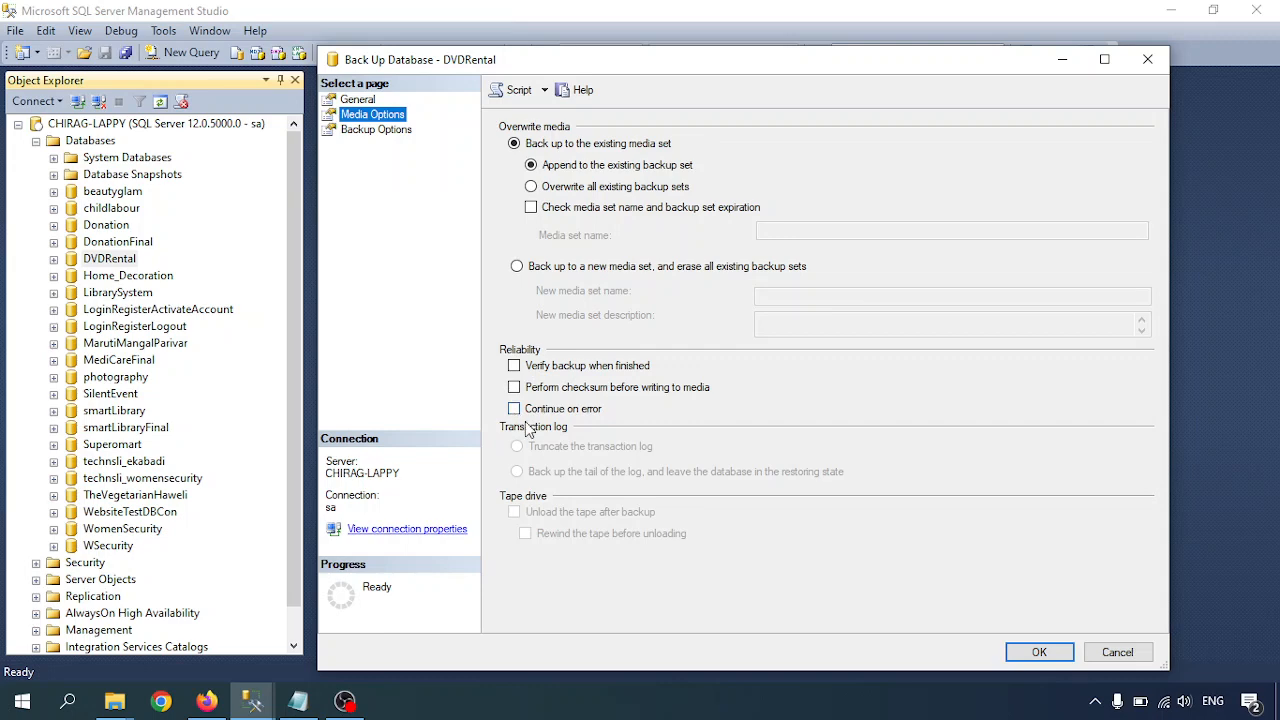
click(372, 131)
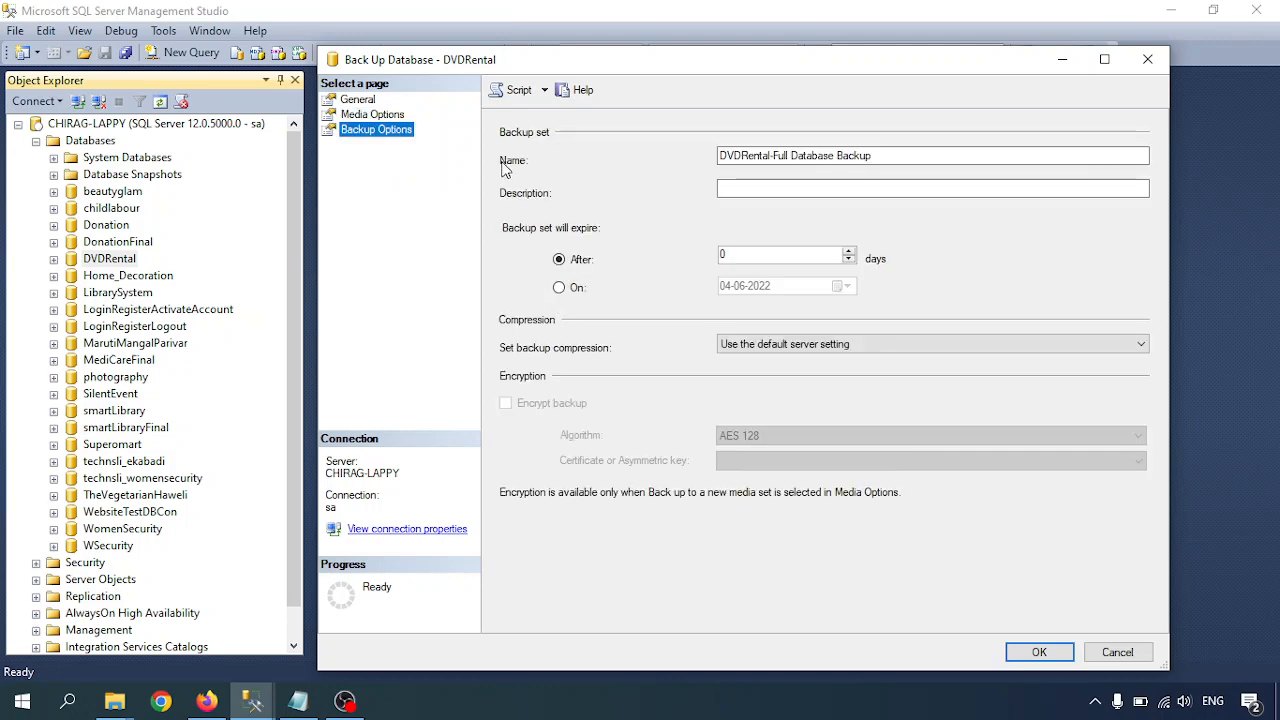
click(833, 158)
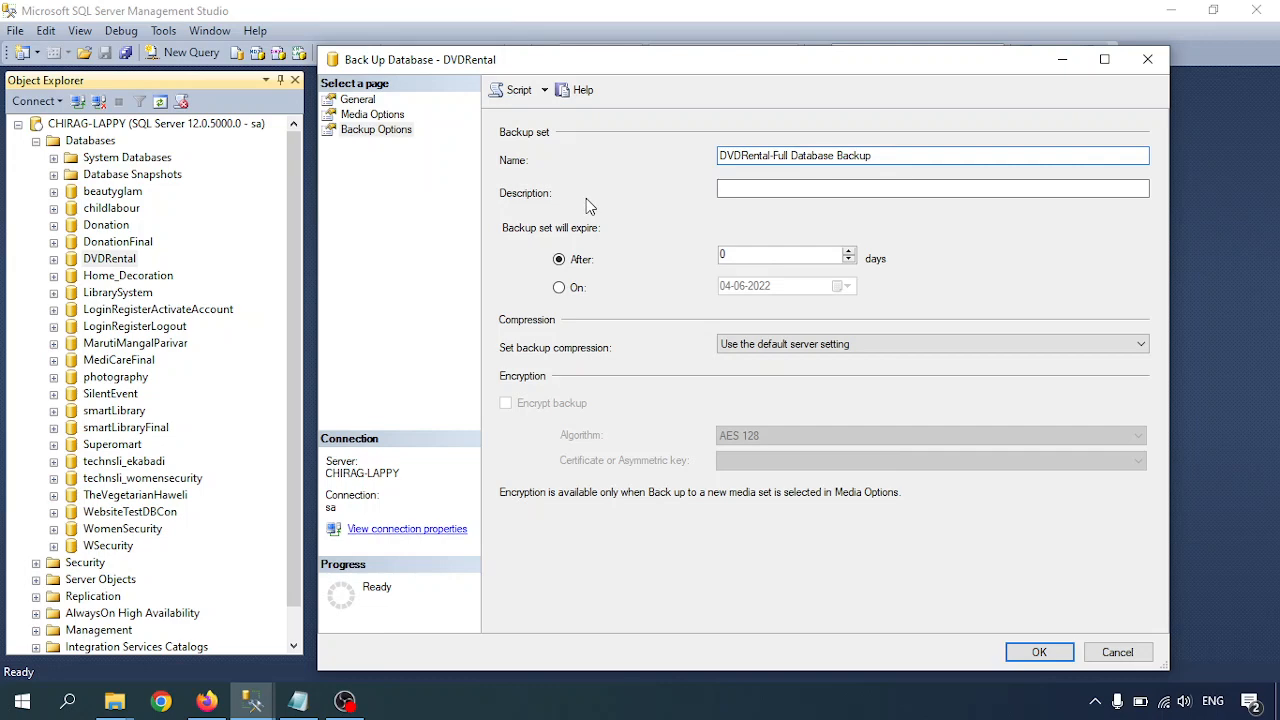
click(722, 190)
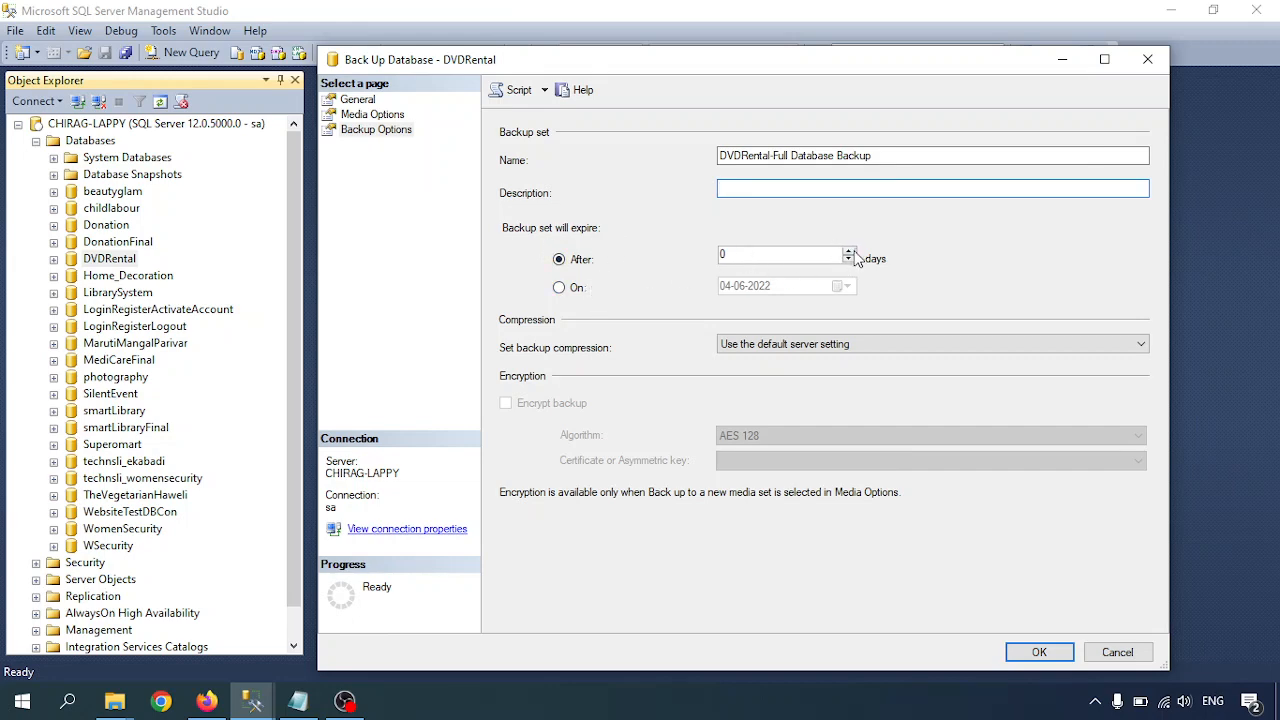
drag(754, 256, 724, 254)
click(685, 256)
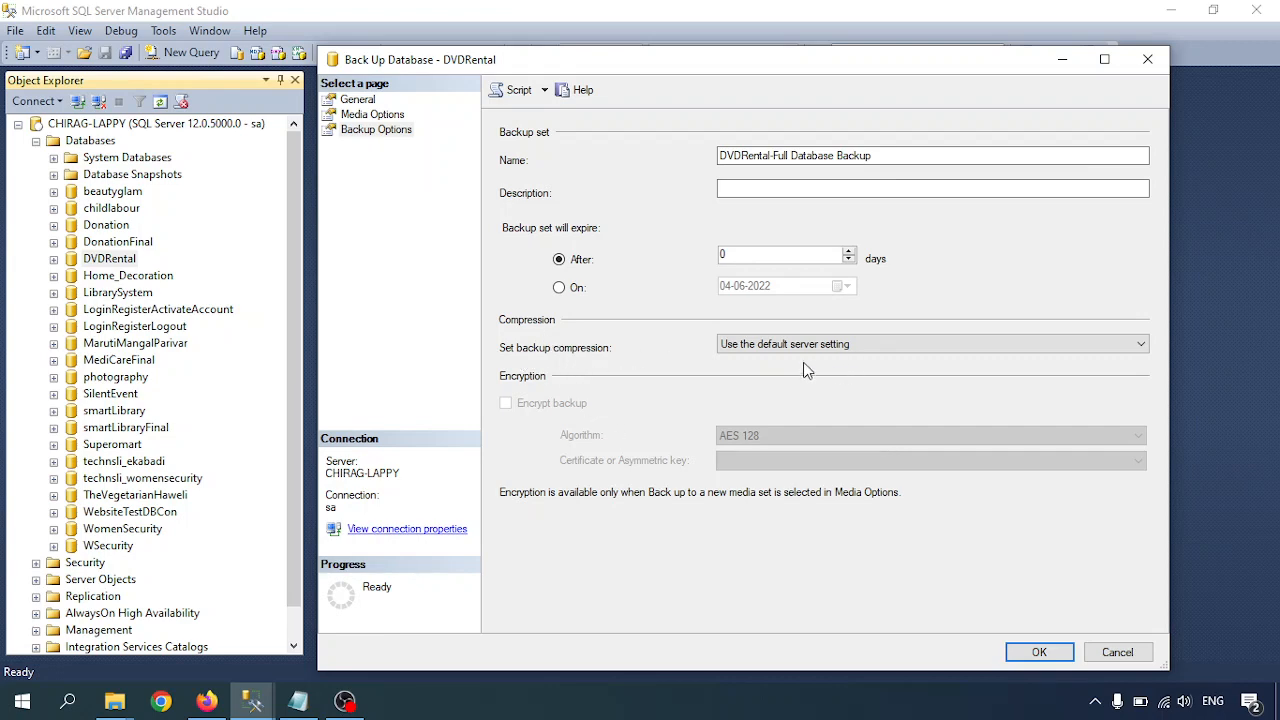
click(782, 346)
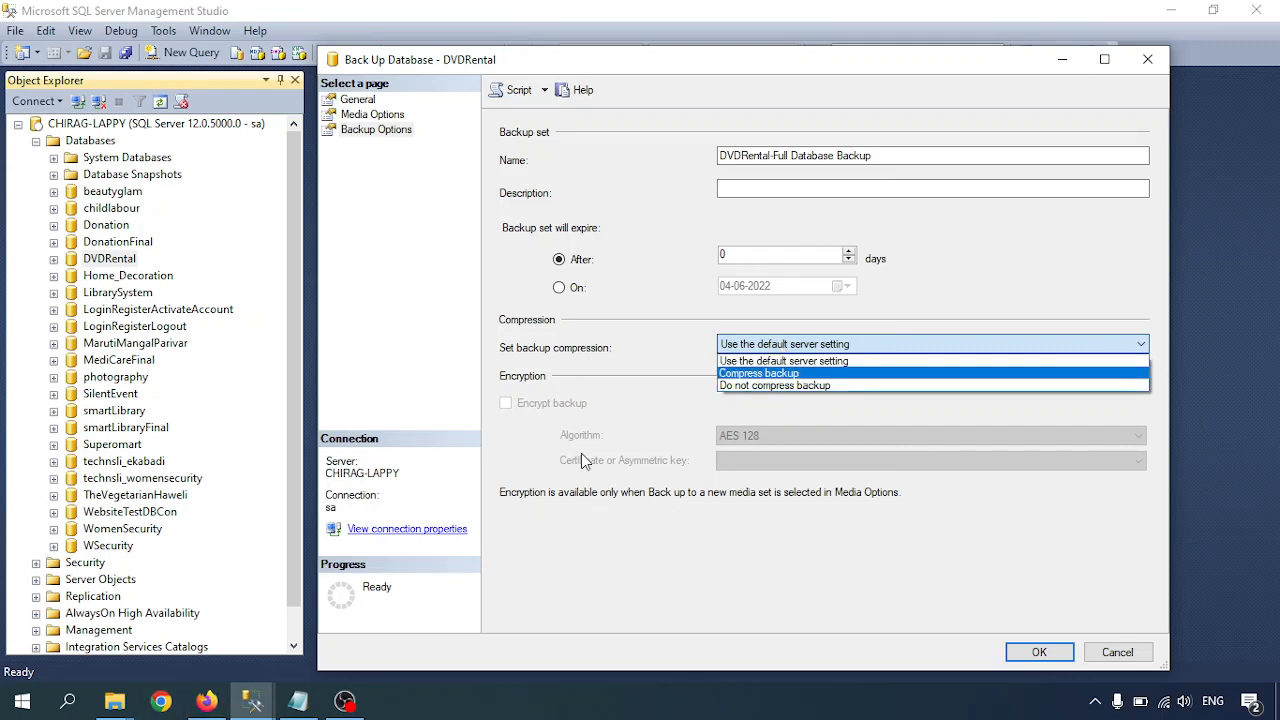
Add DVDRental_diff.bak in the MSSQL12.MSSQLSERVER instance's Backup folder as the disk destination of the differential backup.
click(353, 104)
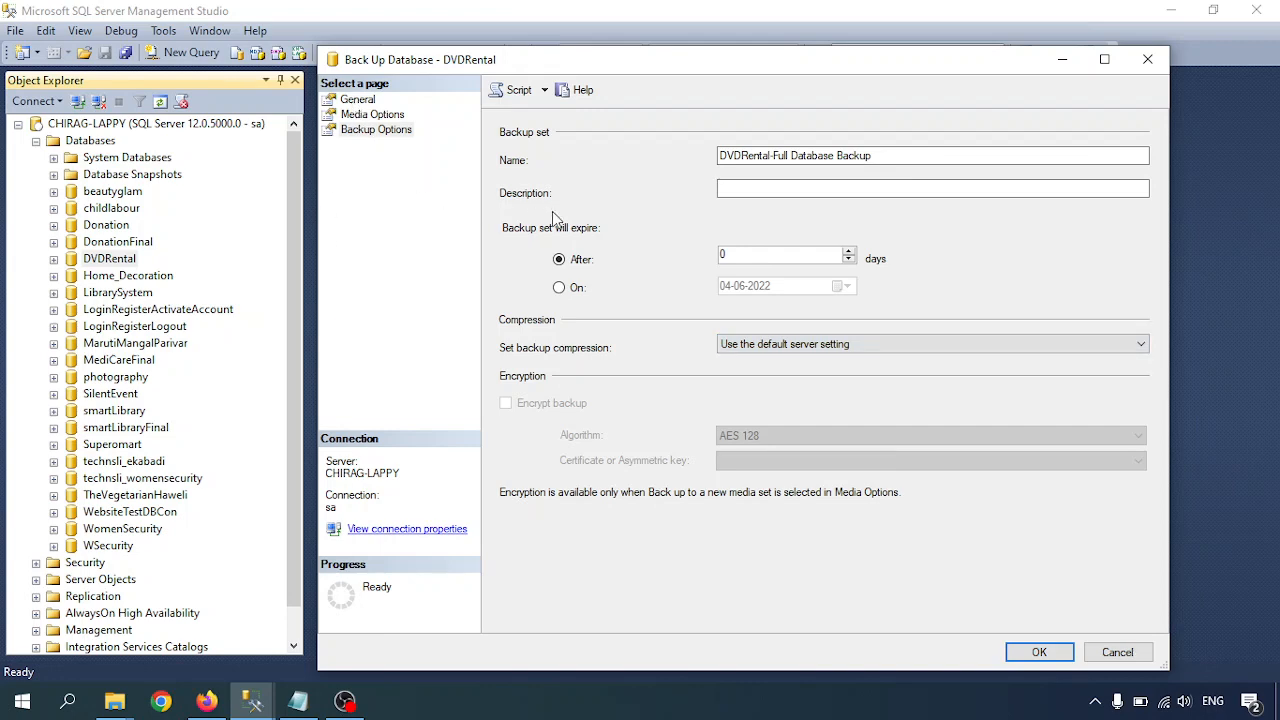
click(357, 100)
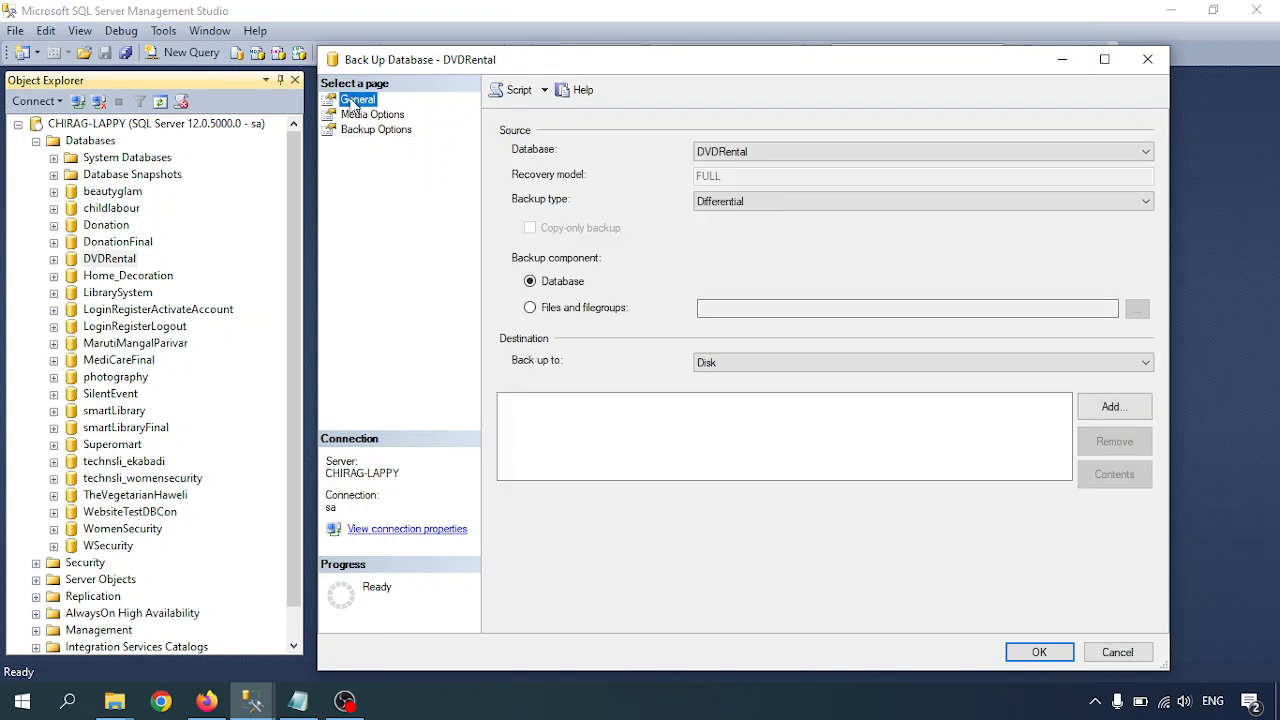
click(677, 412)
click(1112, 410)
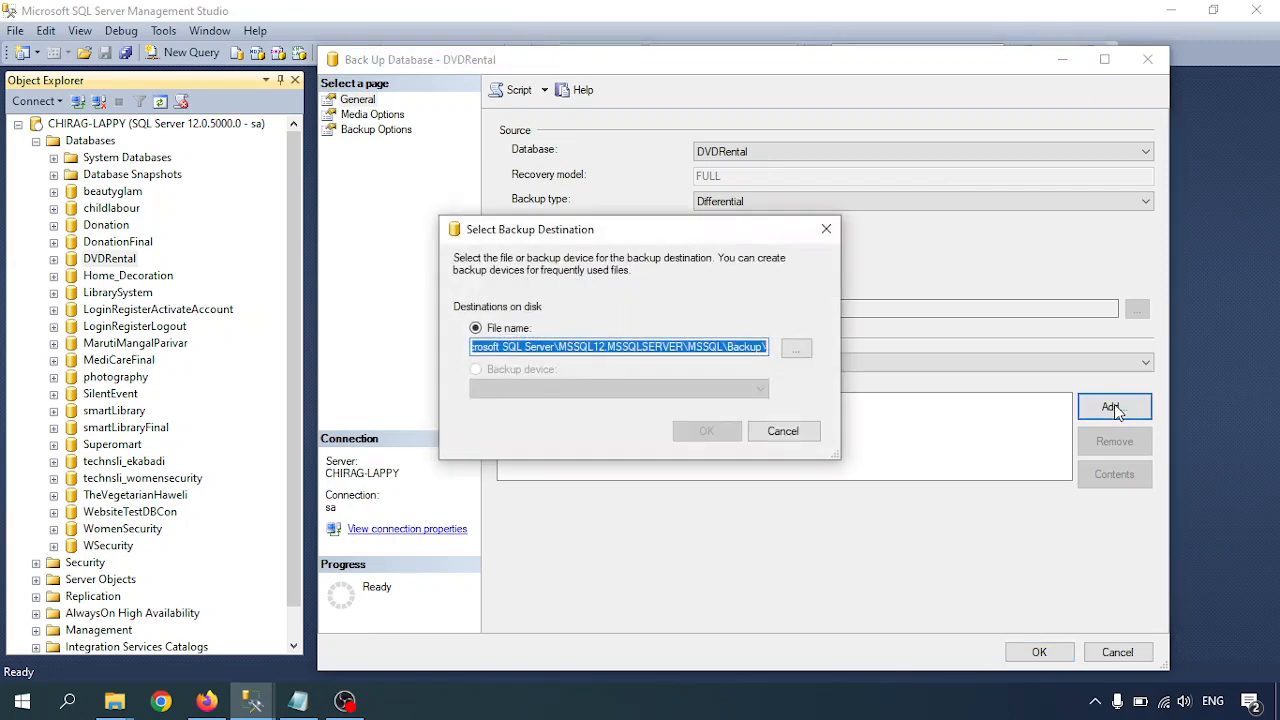
click(796, 352)
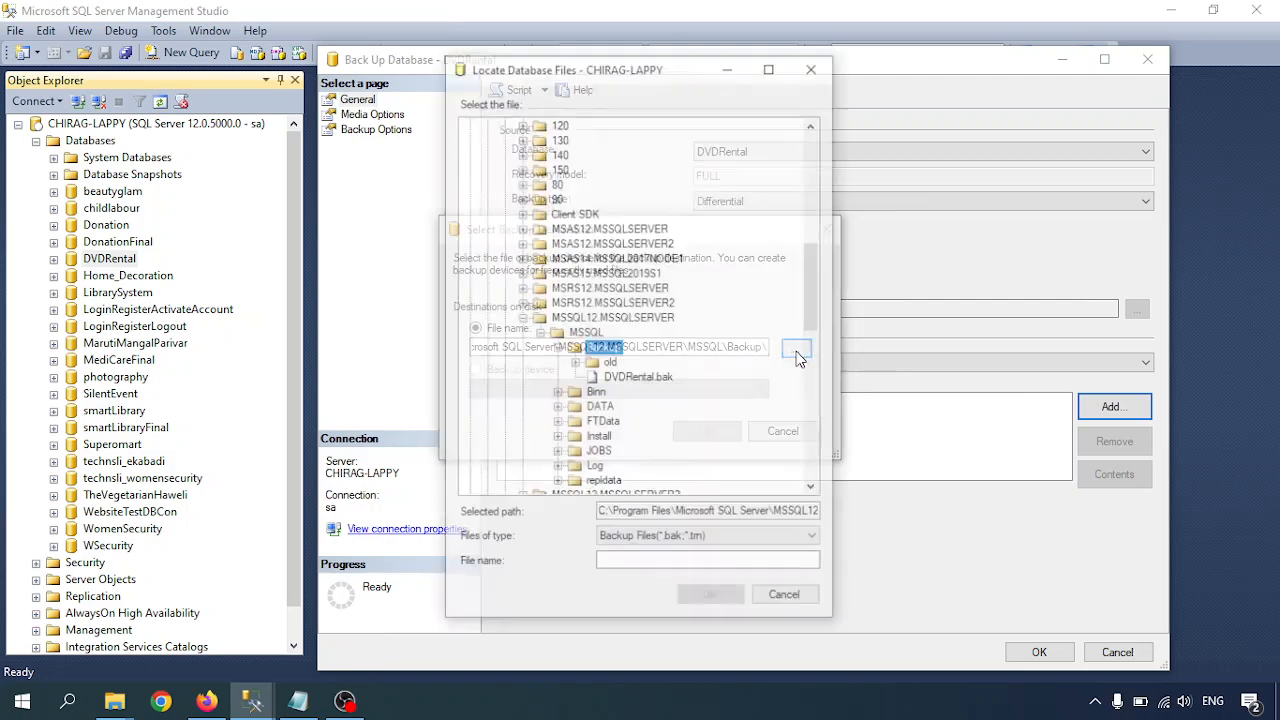
click(655, 565)
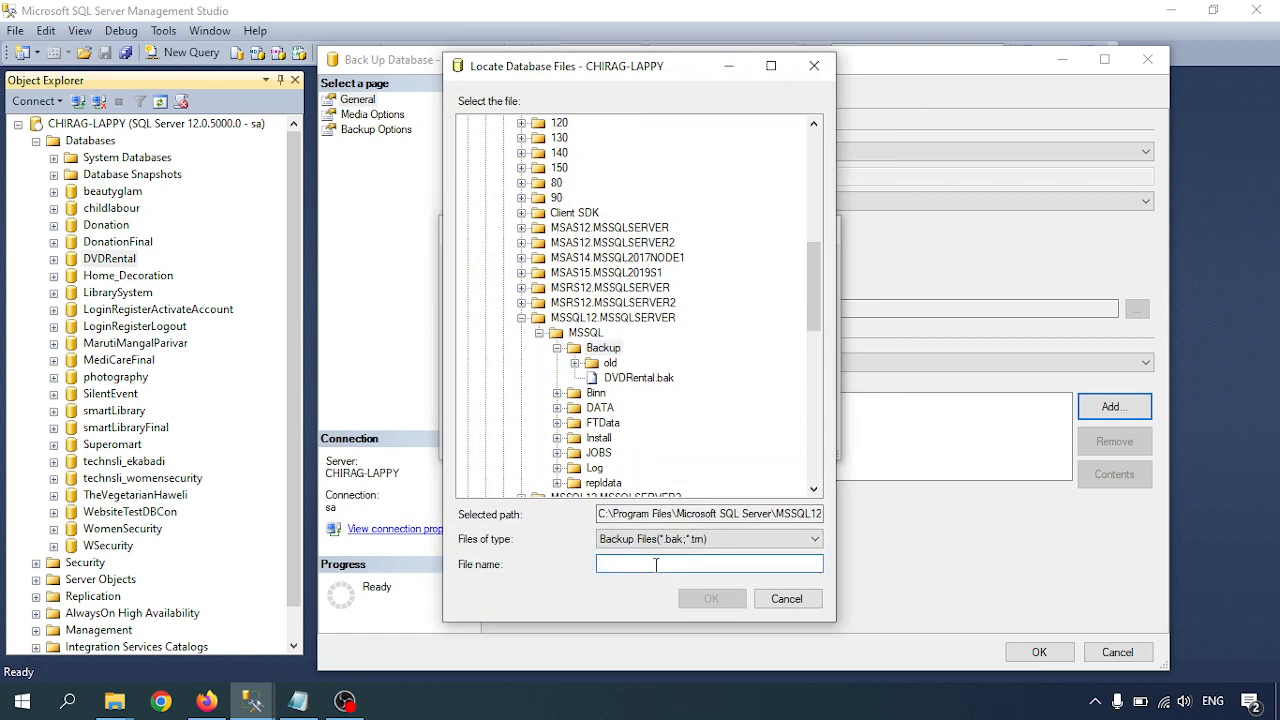
click(640, 378)
click(650, 565)
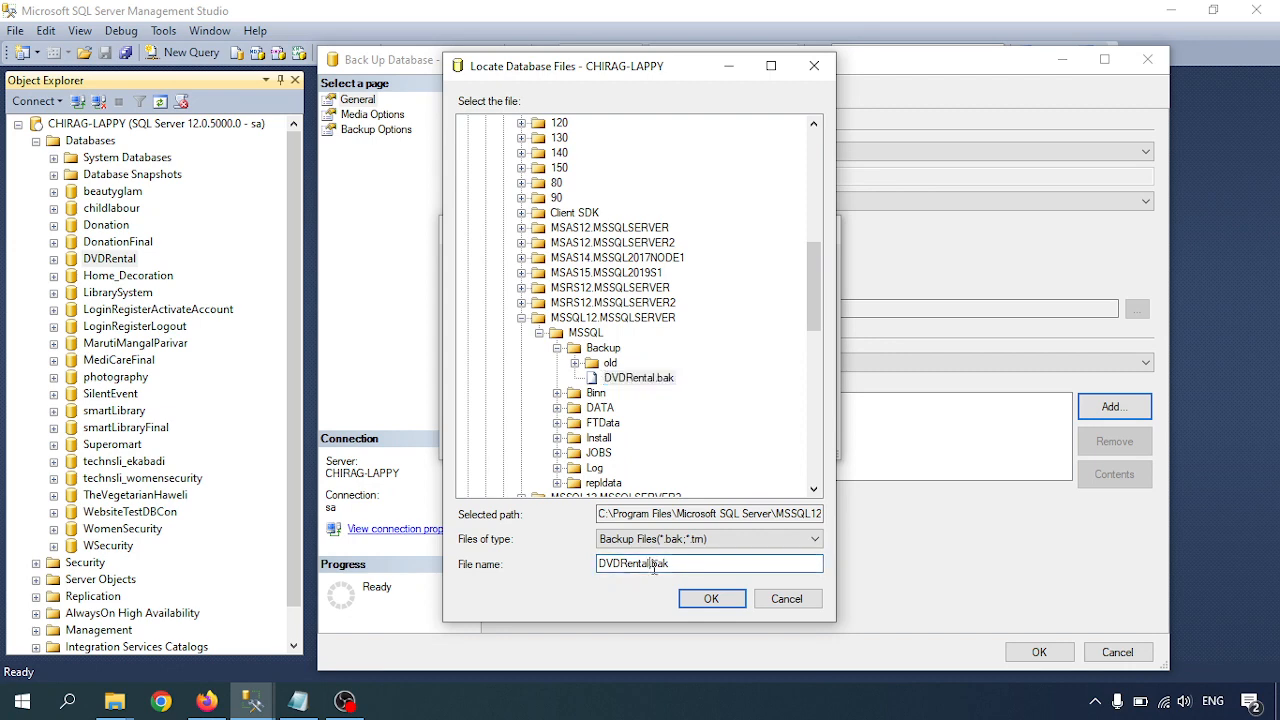
text(_diff)
click(711, 598)
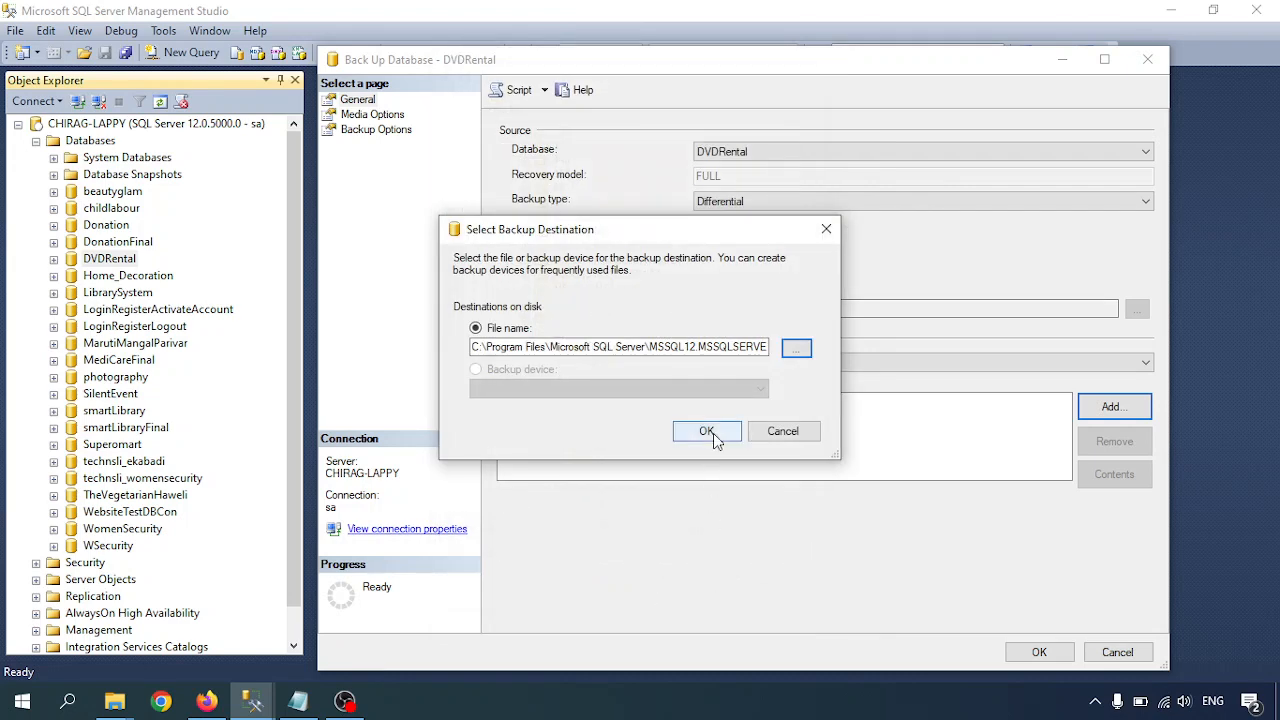
click(711, 438)
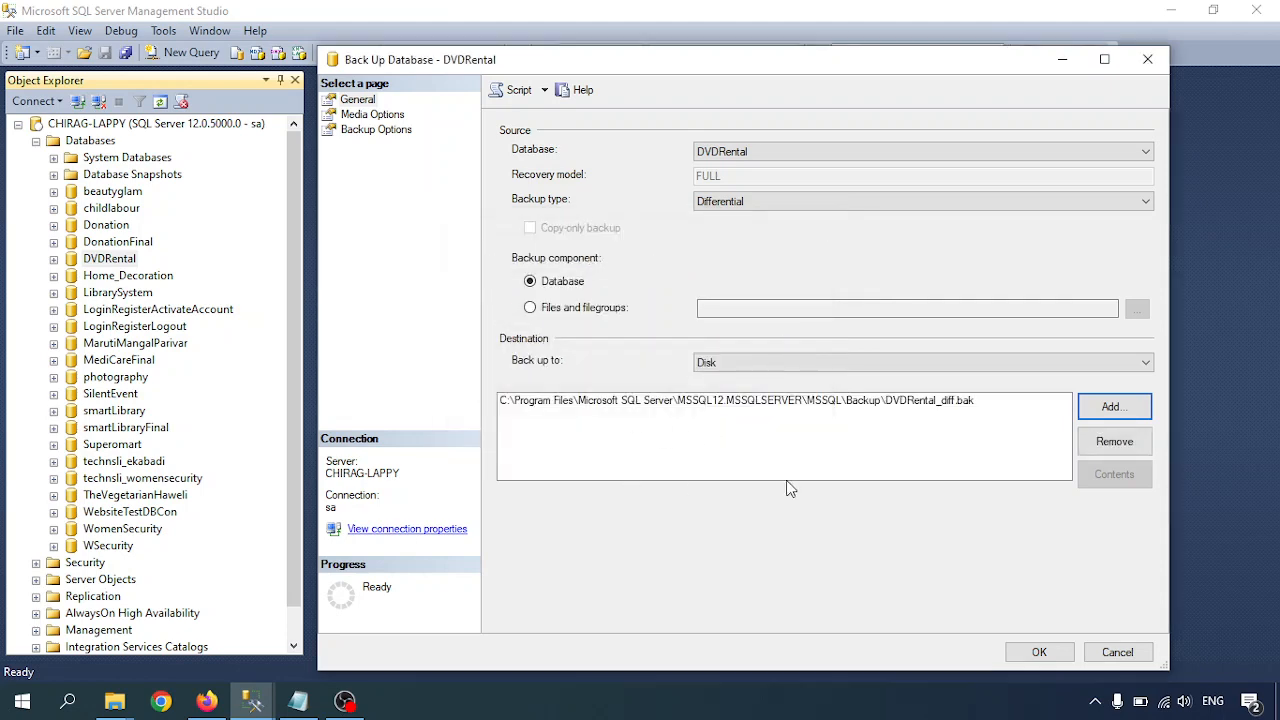
Run the differential backup of DVDRental to the DVDRental_diff.bak destination and dismiss the completion message.
click(868, 402)
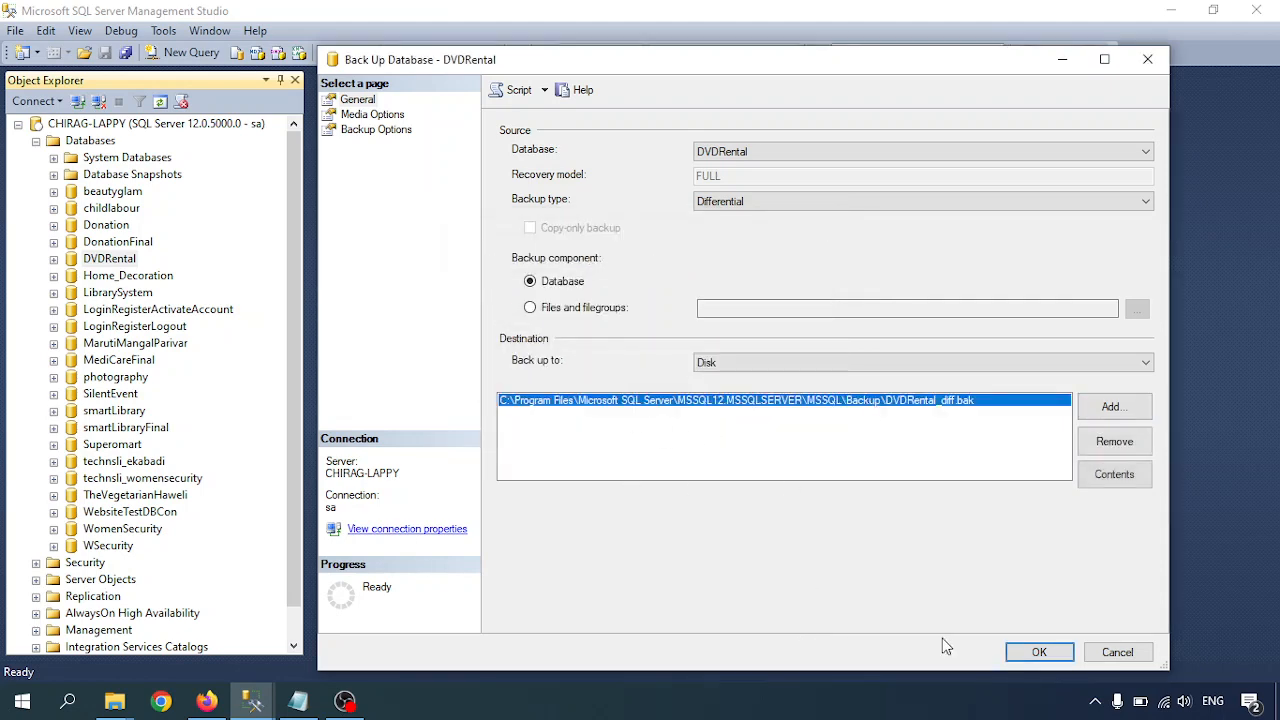
click(1039, 653)
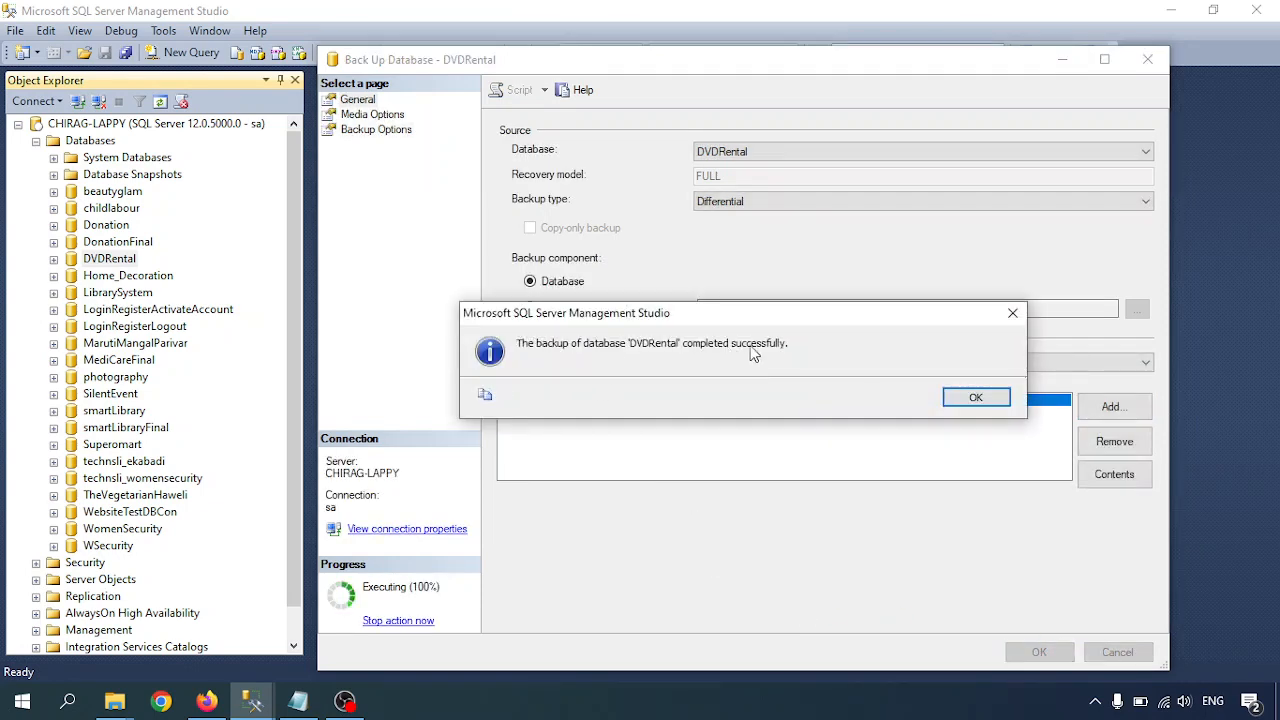
click(976, 400)
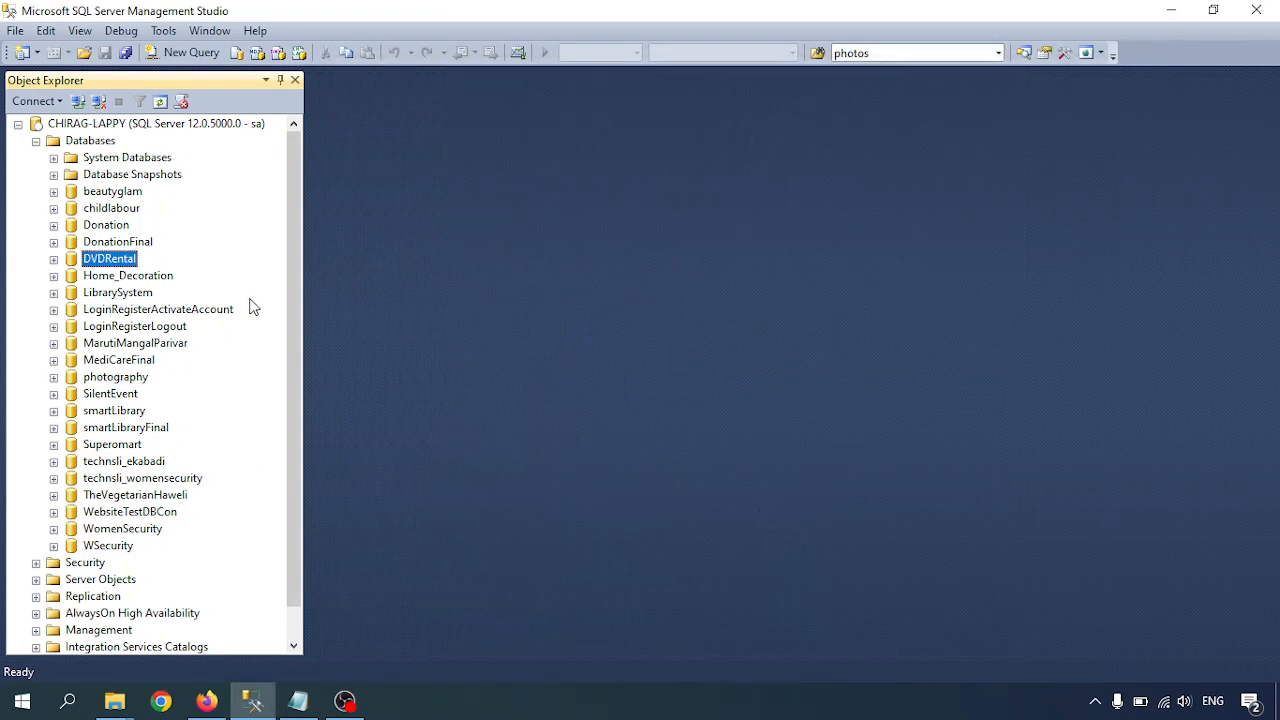
Open C:\Program Files\Microsoft SQL Server\MSSQL12.MSSQLSERVER\MSSQL\Backup\ in File Explorer and check for the DVDRental_diff.bak file.
key(super+r)
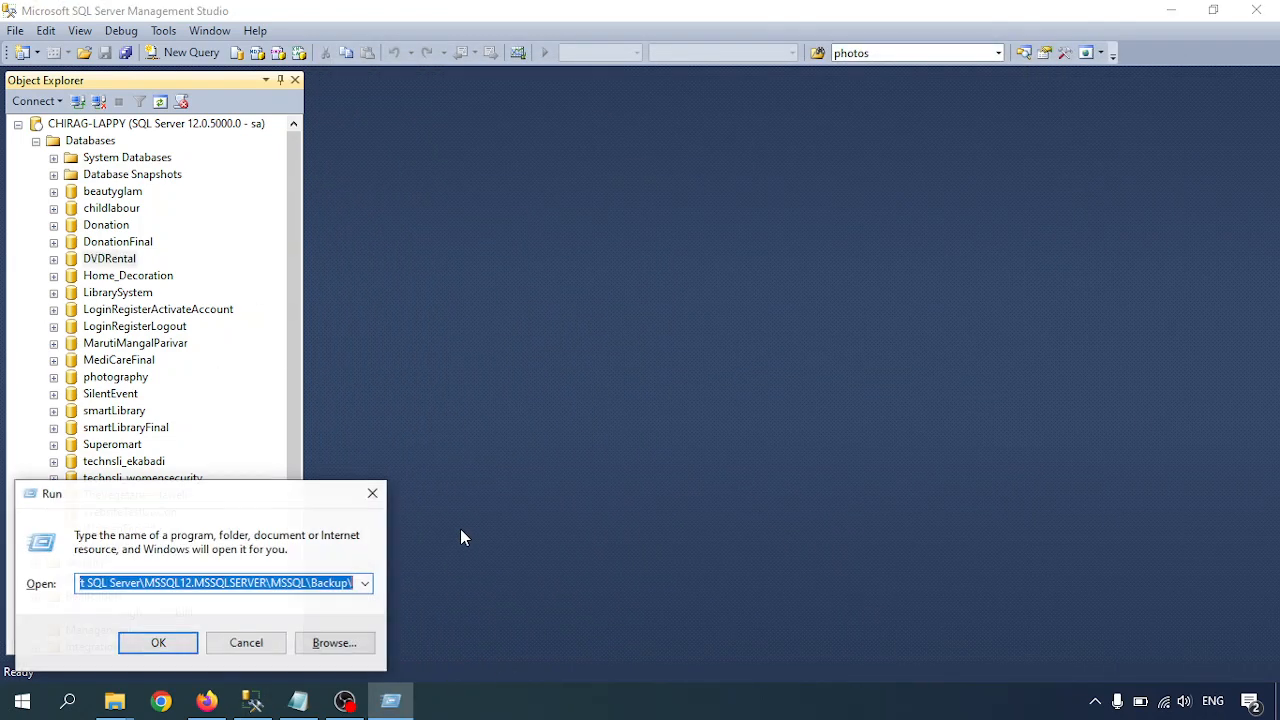
text(C:\Program Files\Microsoft SQL Server\MSSQL12.MSSQLSERVER\MSSQL\Backup\)
key(Return)
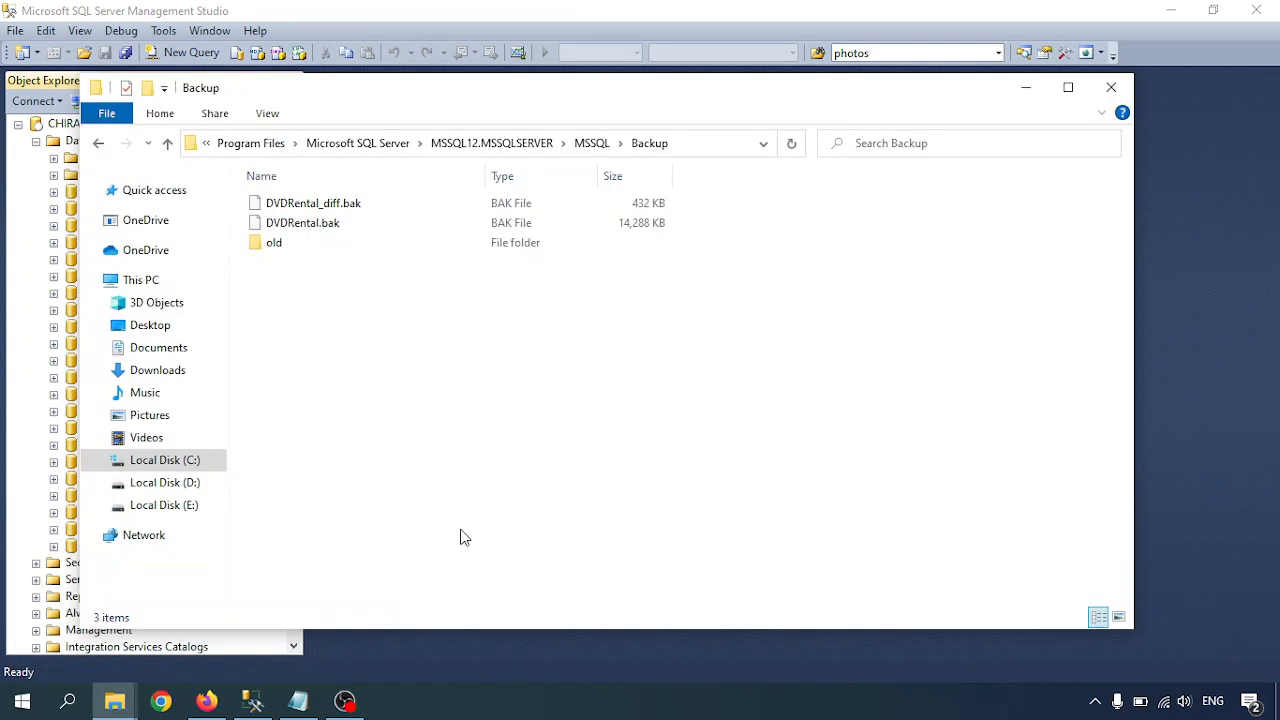
click(340, 206)
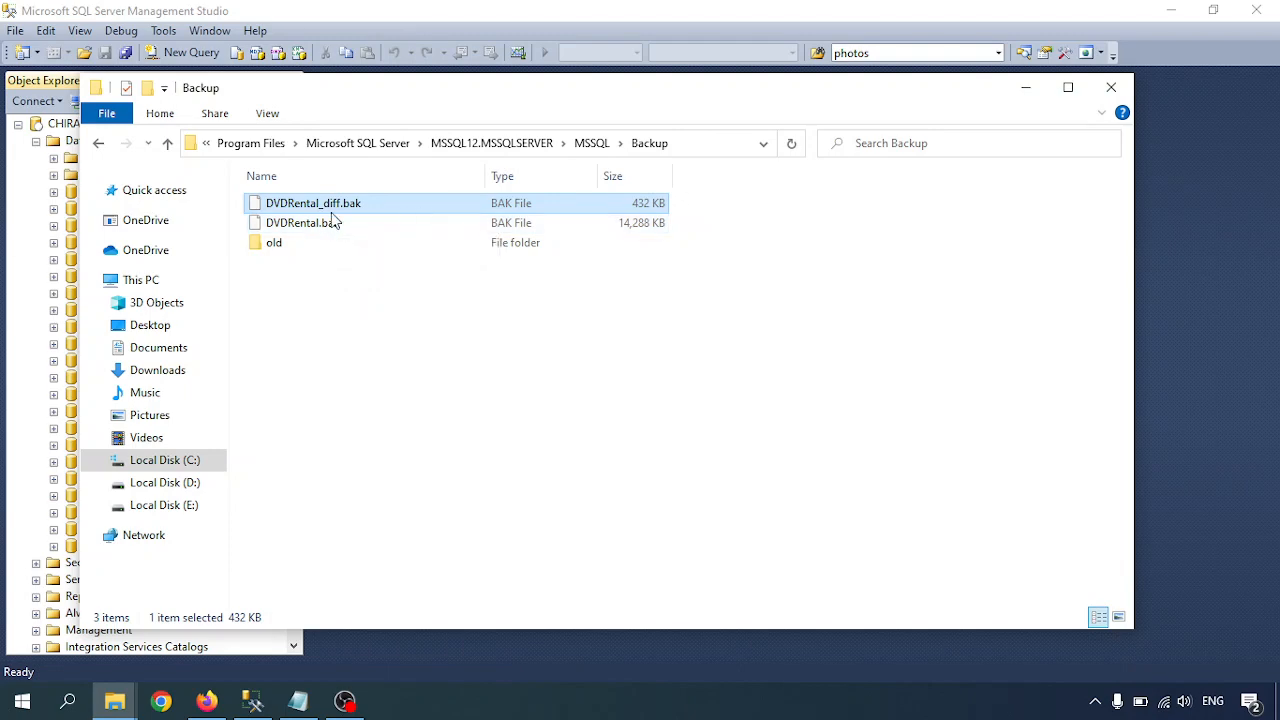
click(1026, 89)
Switch to the Notepad notes and examine script-1's database name, DVDRental_diff1.bak destination and WITH DIFFERENTIAL option.
click(297, 712)
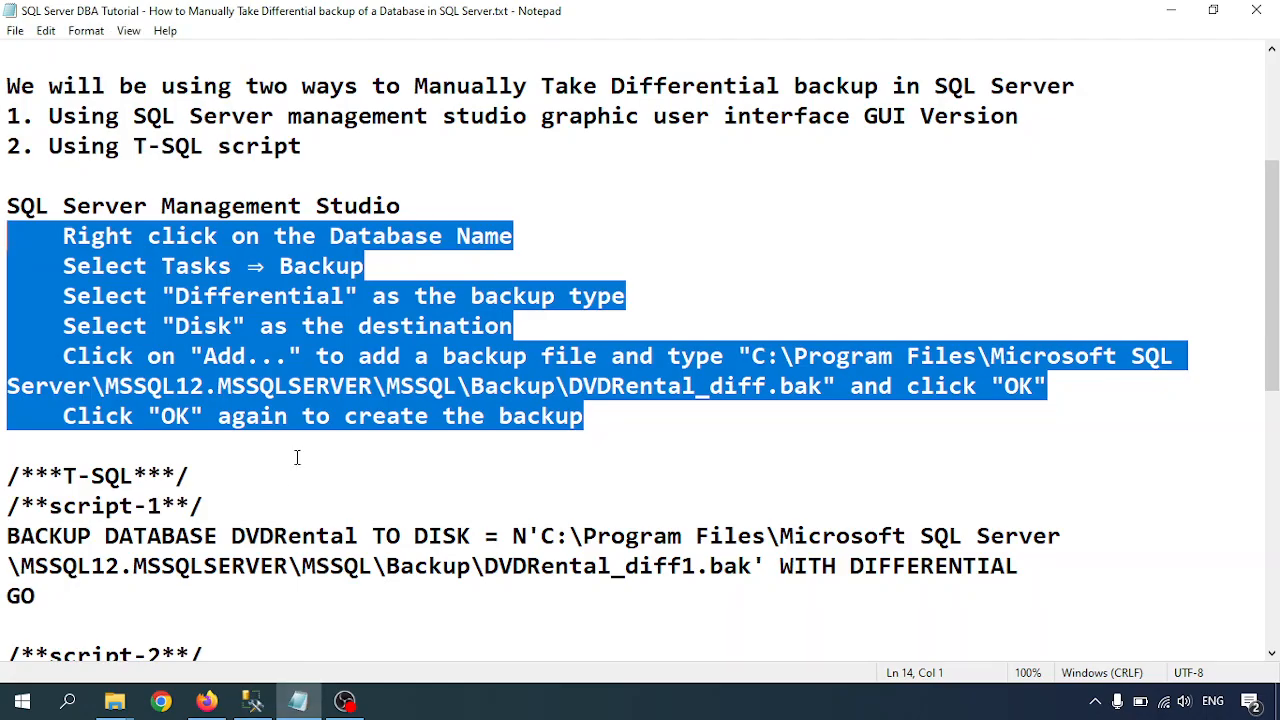
scroll(294, 455, down, 1)
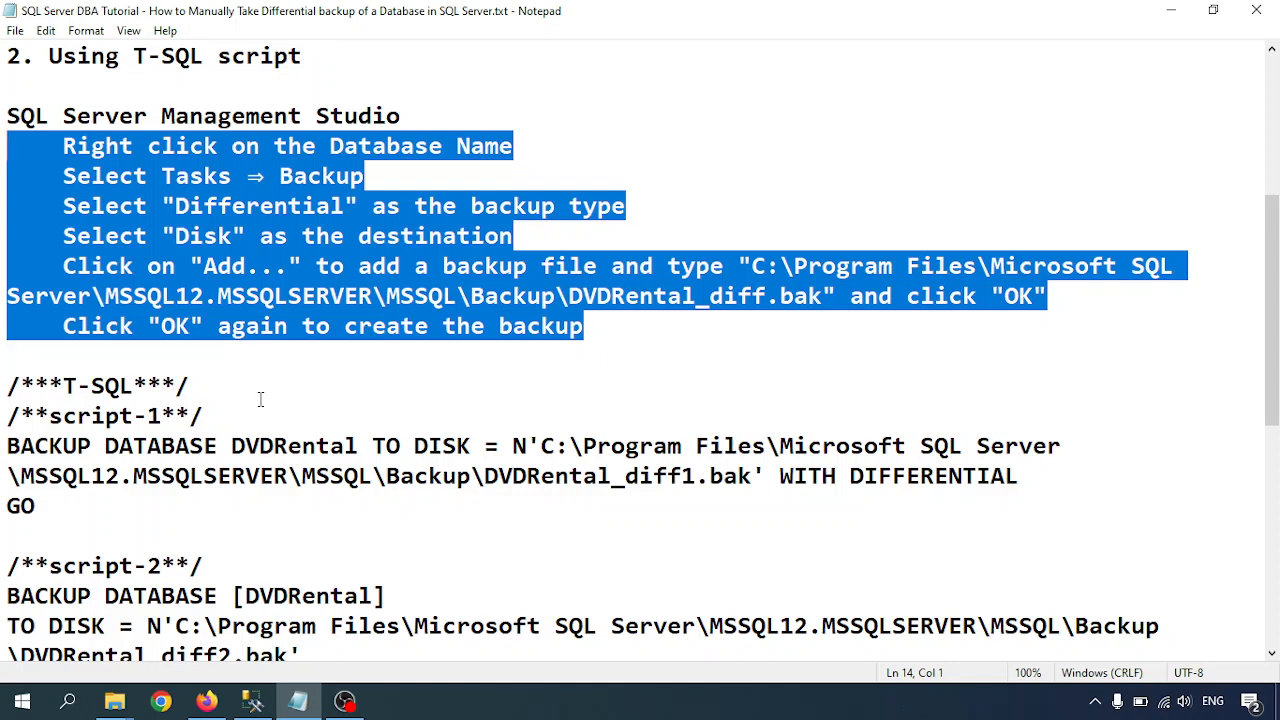
click(268, 396)
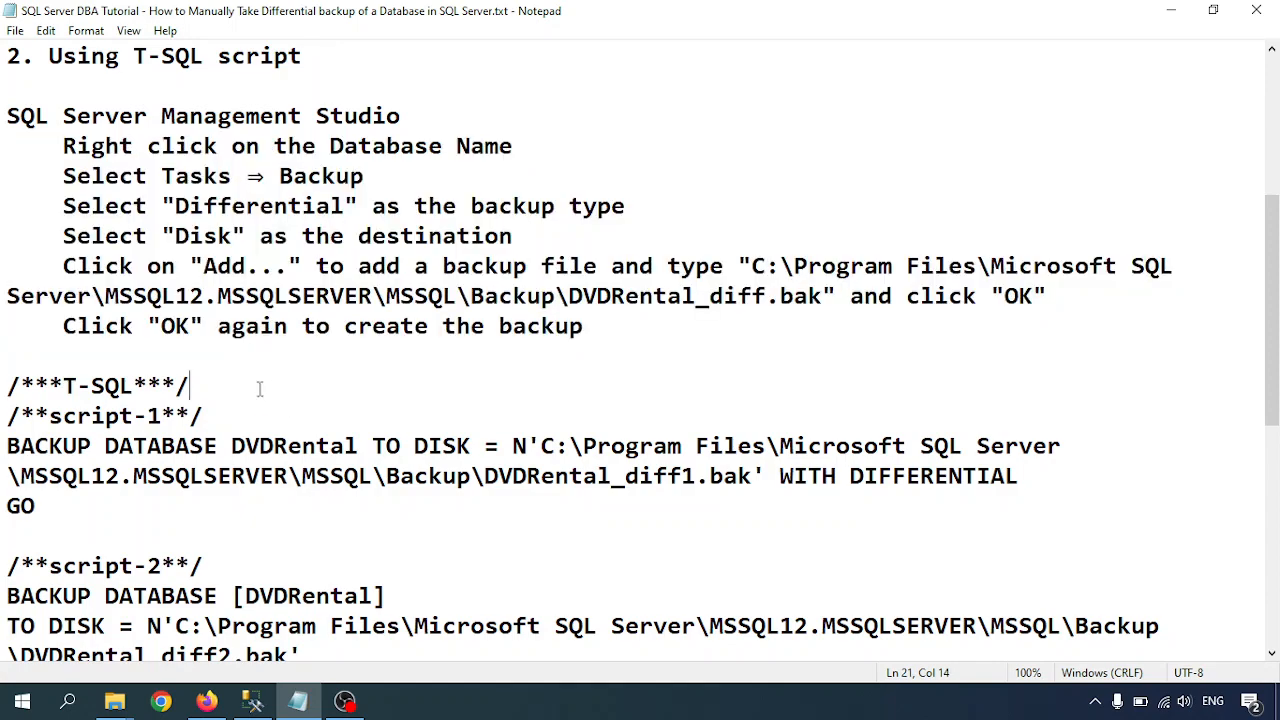
scroll(253, 389, down, 2)
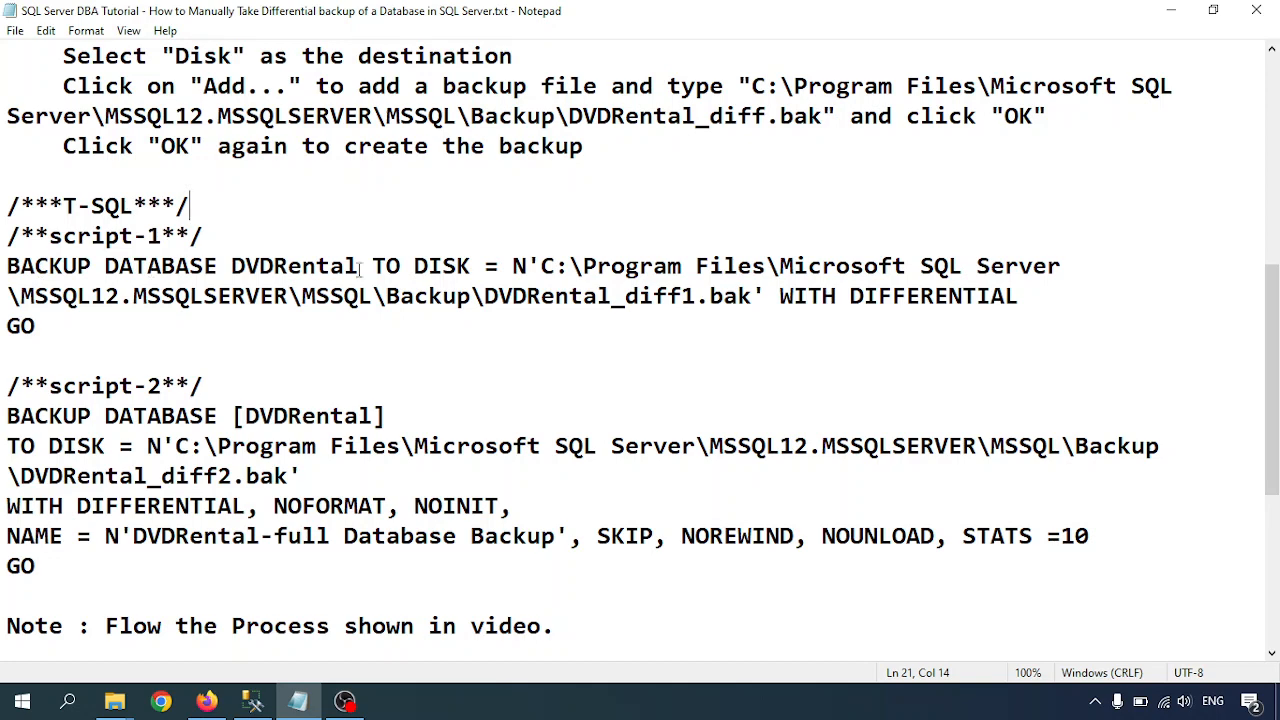
click(288, 266)
drag(484, 266, 779, 296)
drag(626, 296, 702, 302)
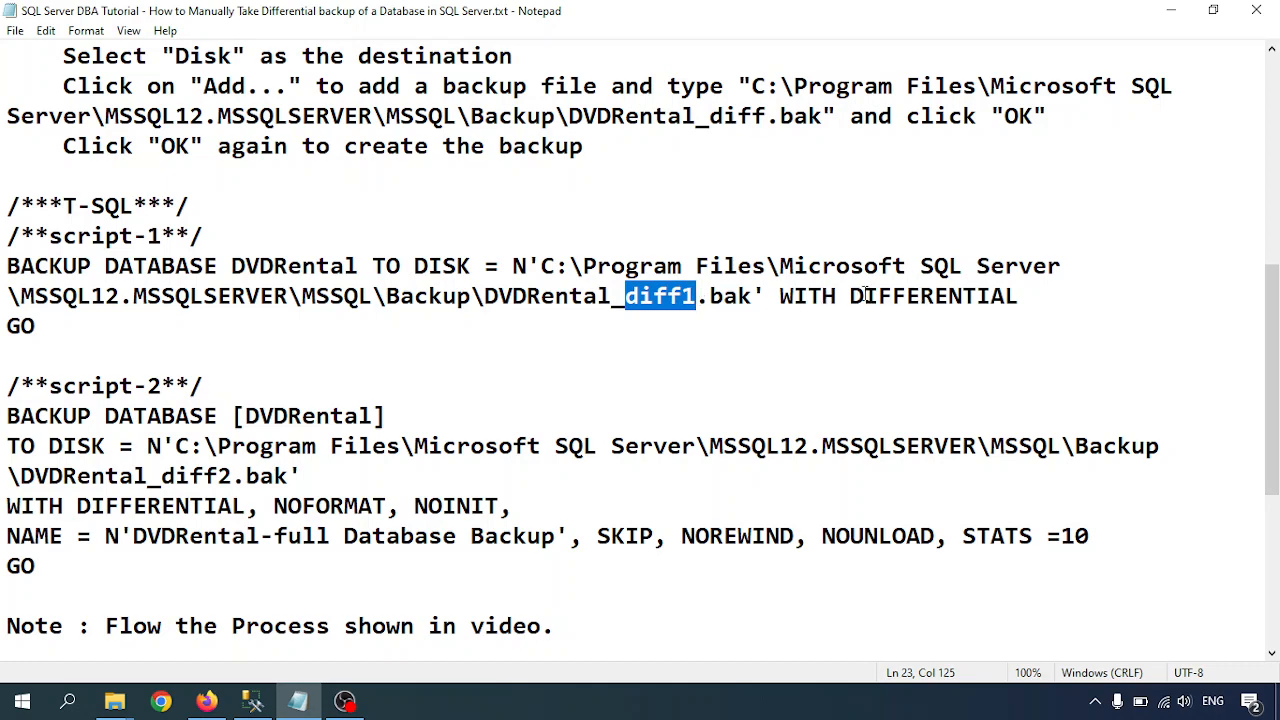
drag(850, 296, 1019, 296)
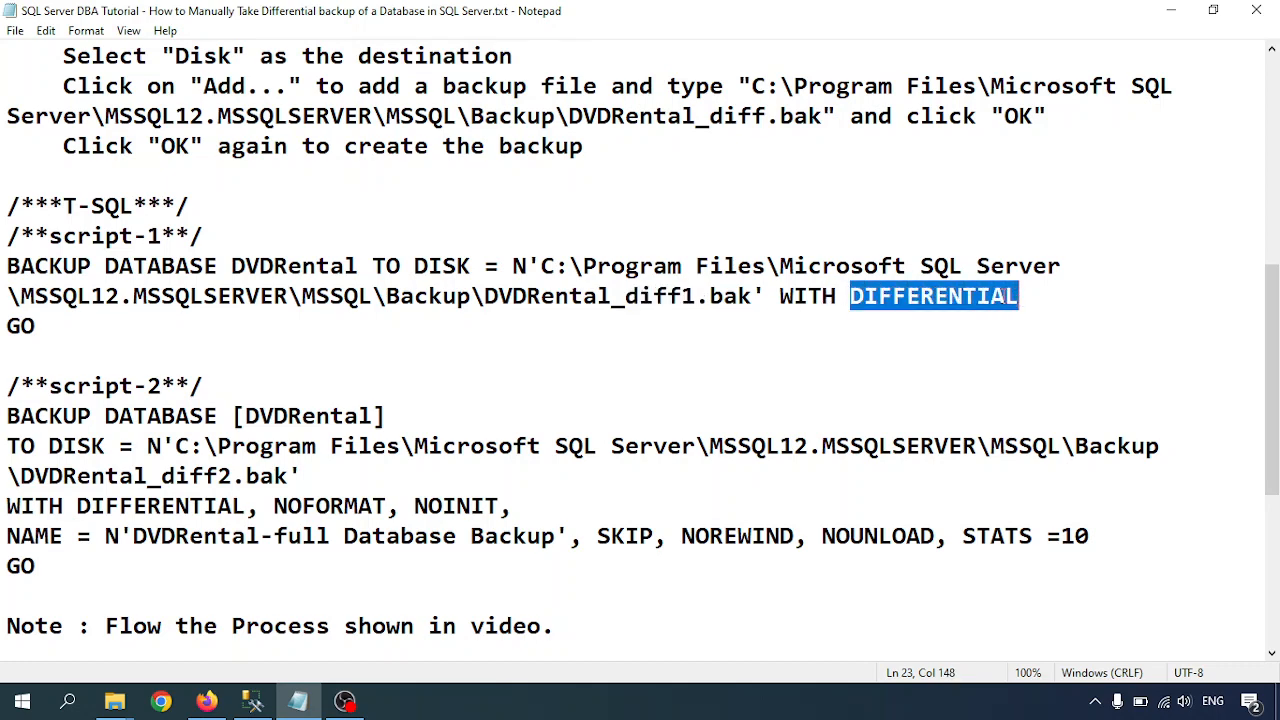
click(1004, 296)
drag(850, 296, 1030, 297)
Examine script-2's database name, DVDRental_diff2.bak destination, and its DIFFERENTIAL, NOFORMAT and NOINIT options.
drag(12, 417, 408, 422)
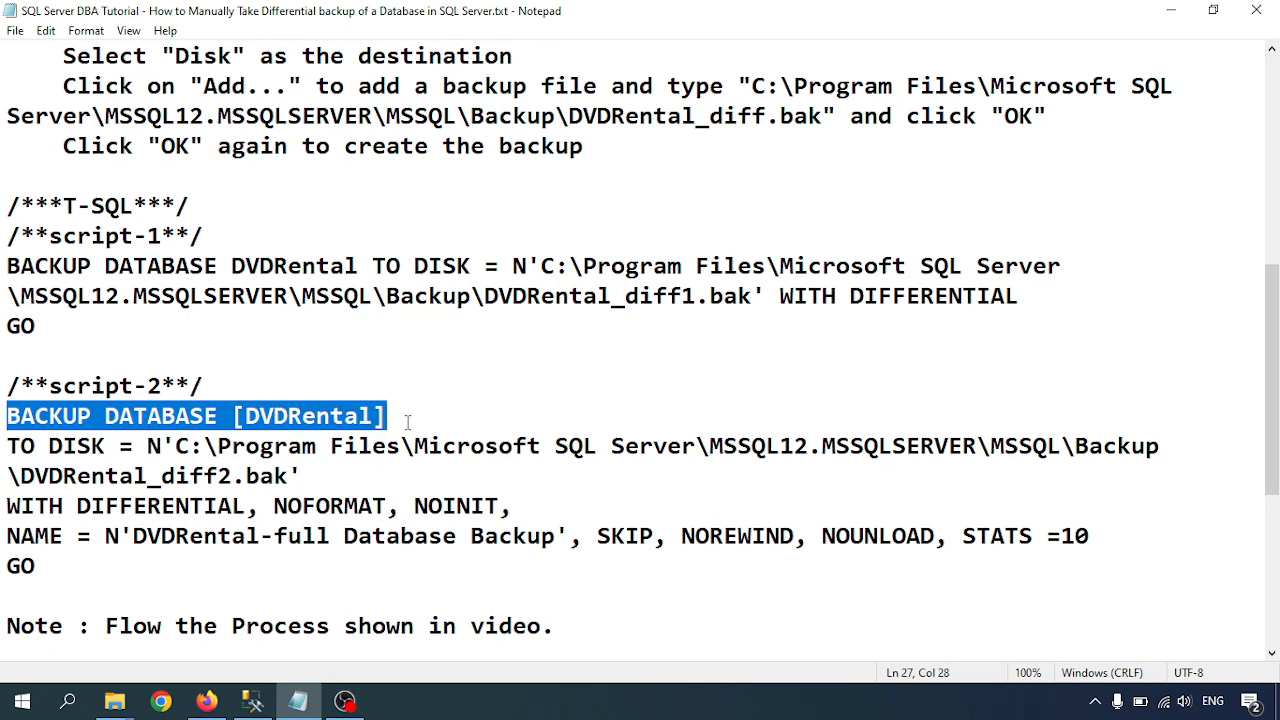
drag(148, 446, 303, 476)
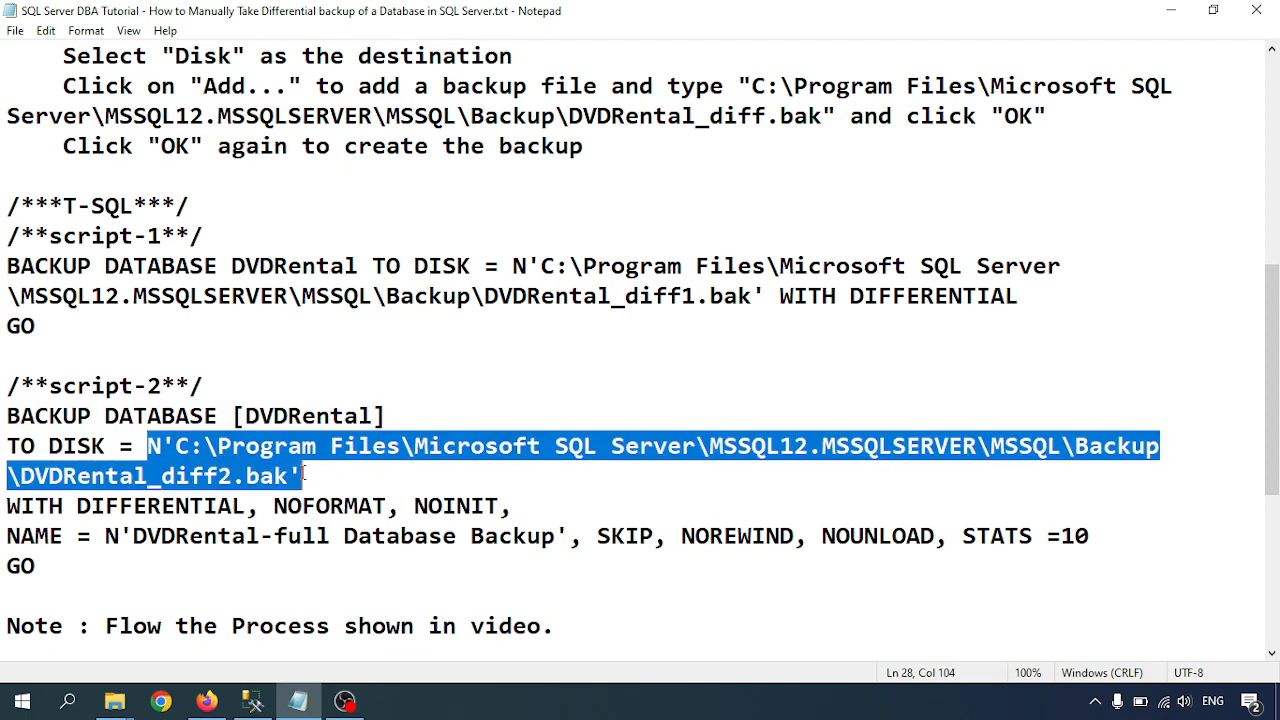
scroll(303, 476, down, 1)
click(133, 416)
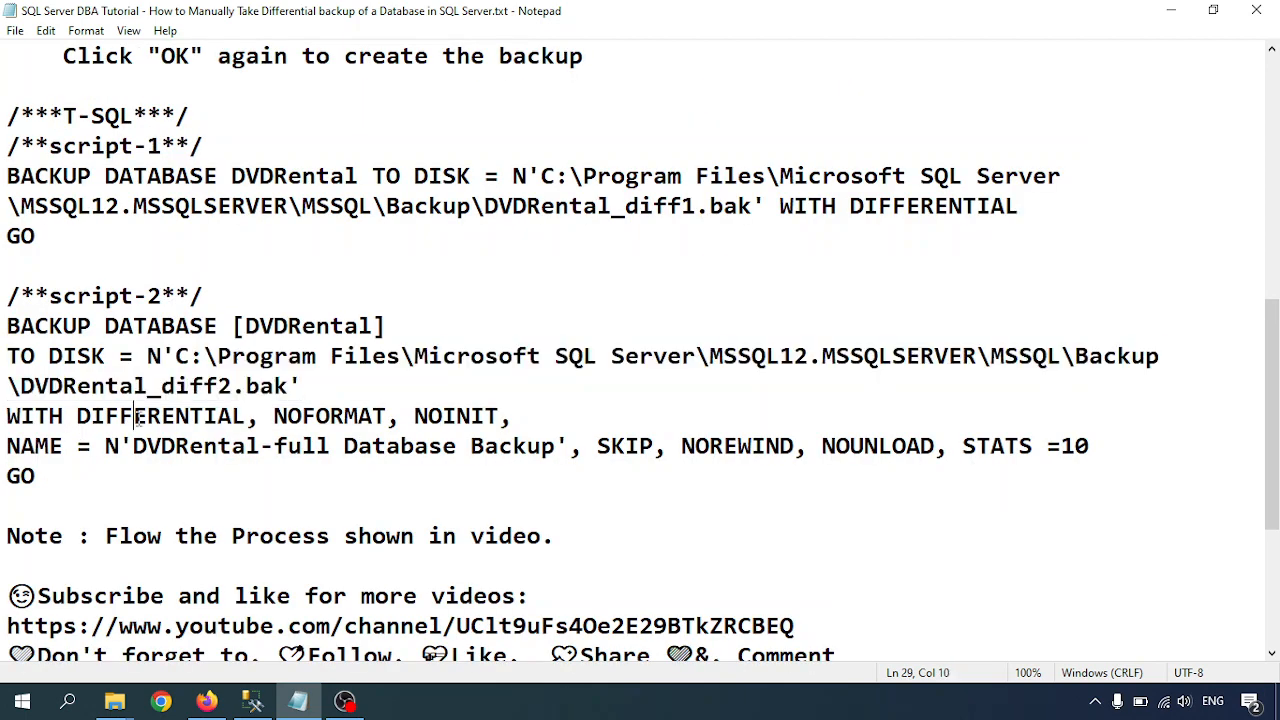
double_click(137, 416)
double_click(292, 416)
double_click(428, 418)
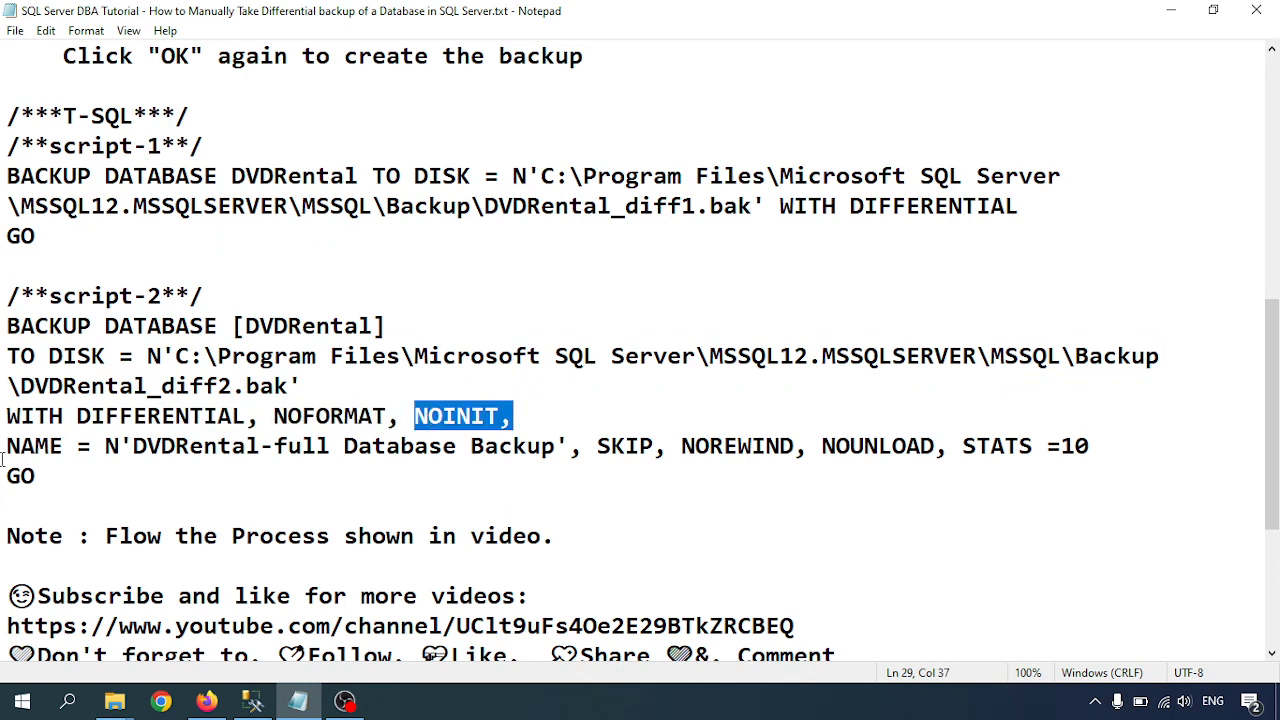
Change the backup set name in script-2 to 'DVDRental-full Diff Database Backup'.
drag(145, 446, 569, 448)
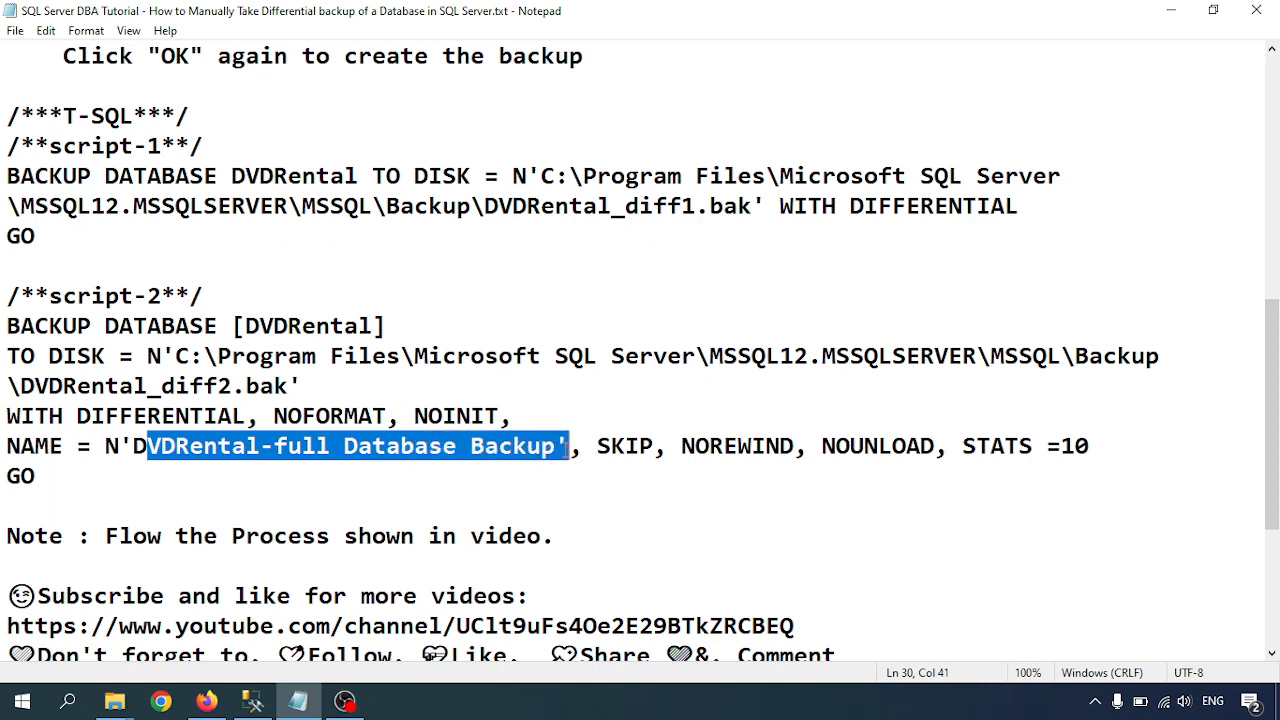
click(344, 446)
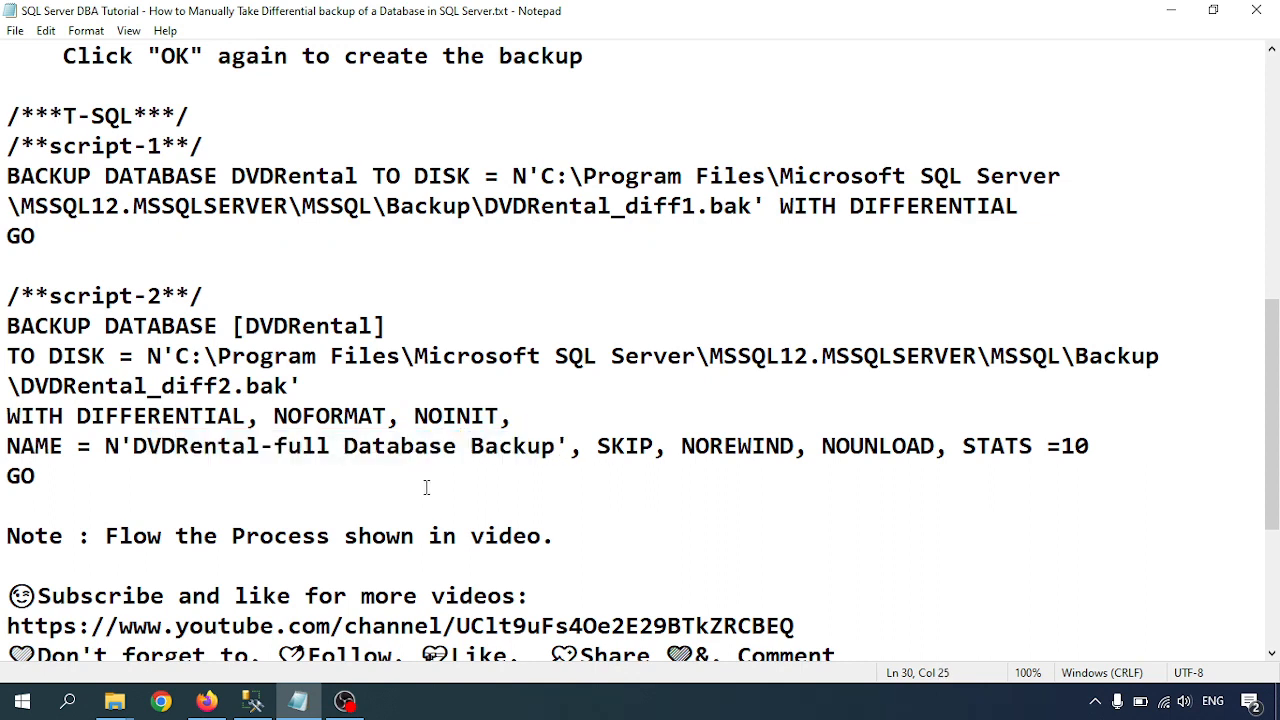
text(Diff)
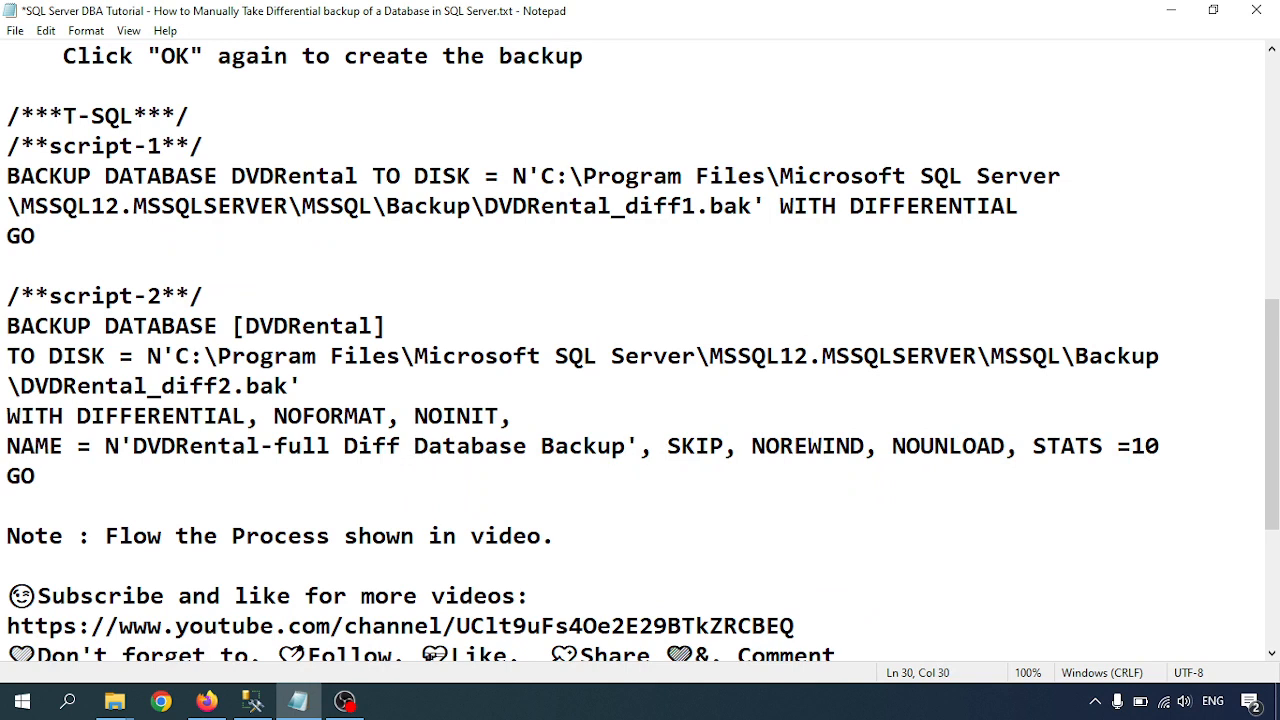
Examine script-2's SKIP, NOREWIND, NOUNLOAD and STATS =10 options.
double_click(800, 447)
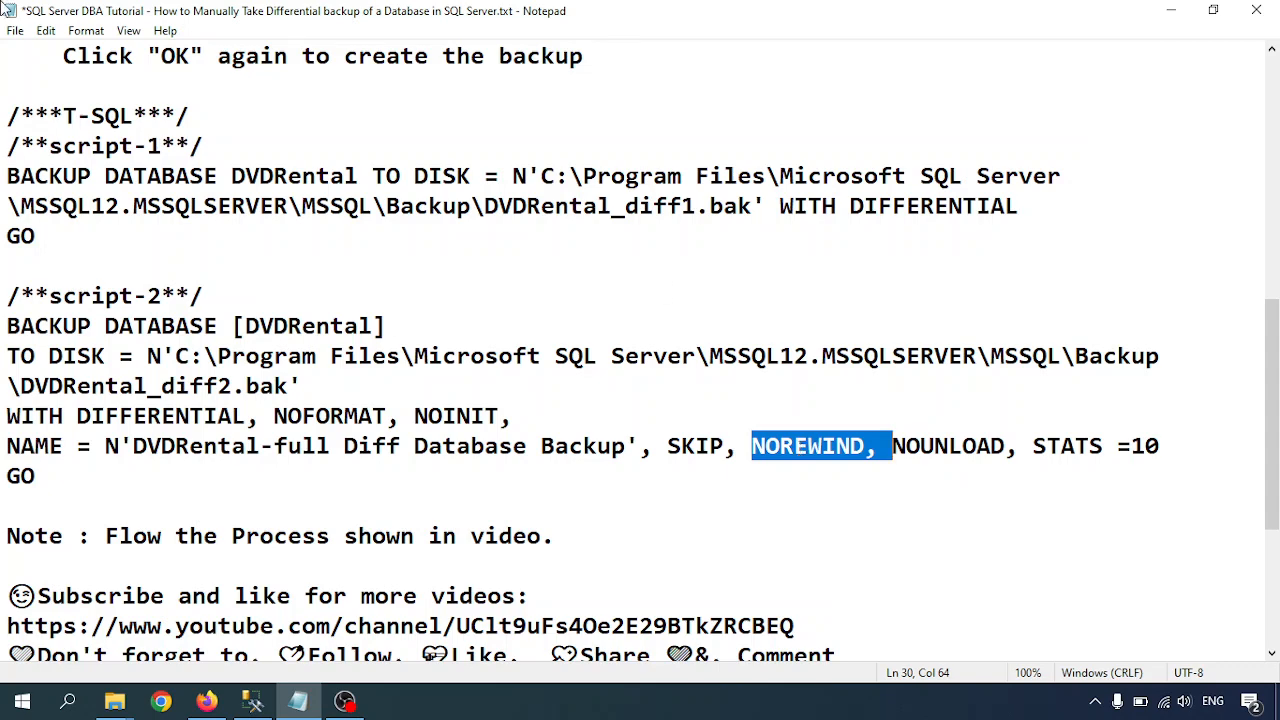
click(968, 457)
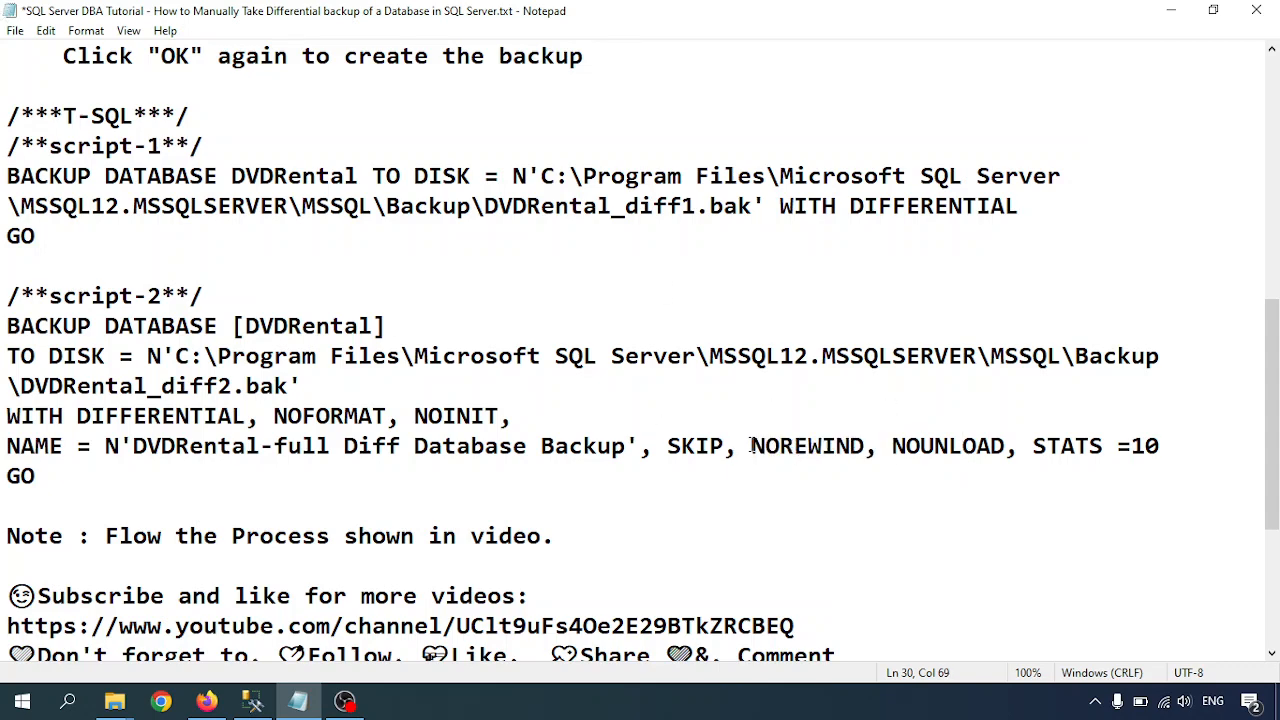
drag(752, 446, 1006, 446)
drag(668, 446, 1017, 446)
click(1077, 446)
drag(1133, 446, 1158, 446)
click(6, 536)
Select the full text of script-1 and script-2 in the notes, and bring up the Backup folder window.
drag(47, 477, 3, 152)
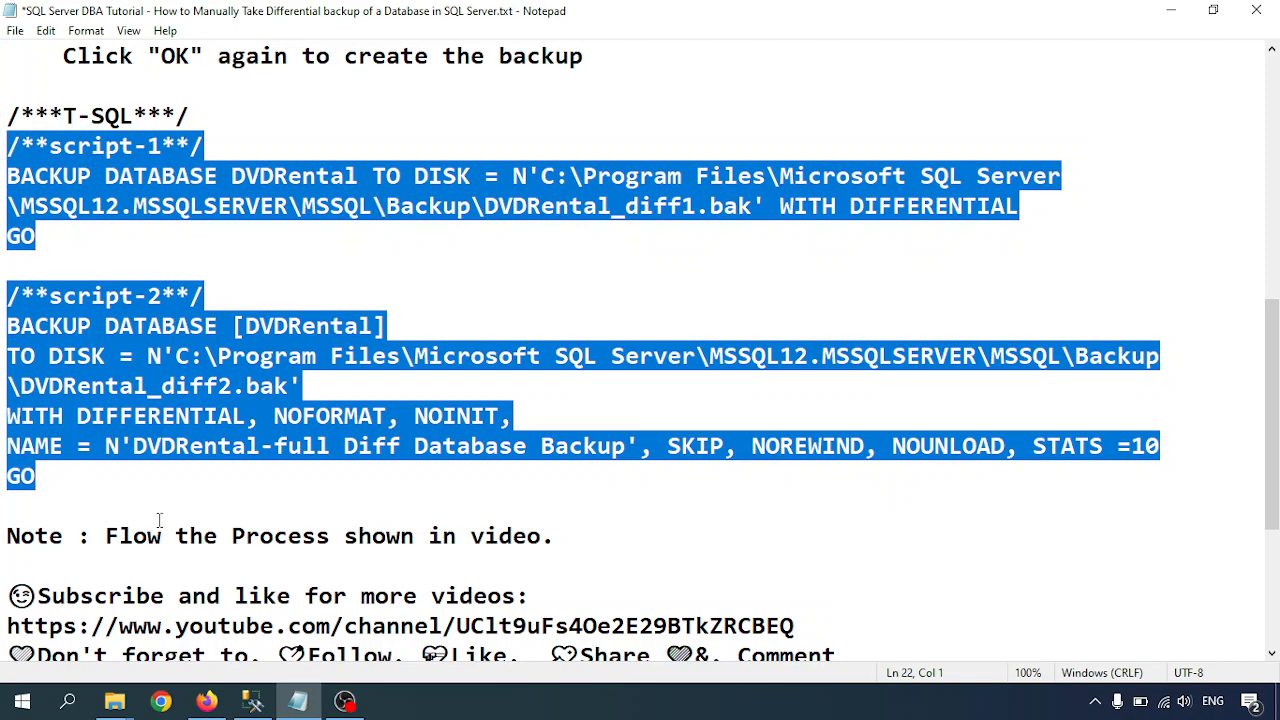
mouse_move(115, 706)
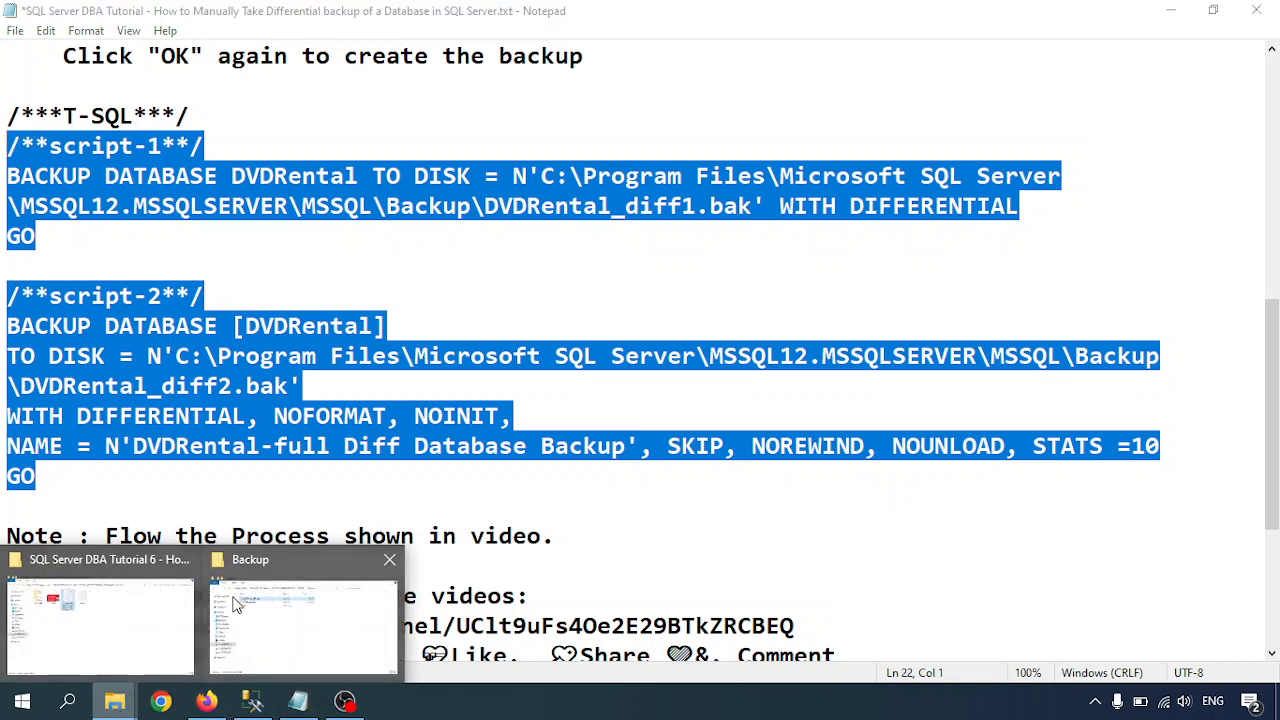
click(290, 612)
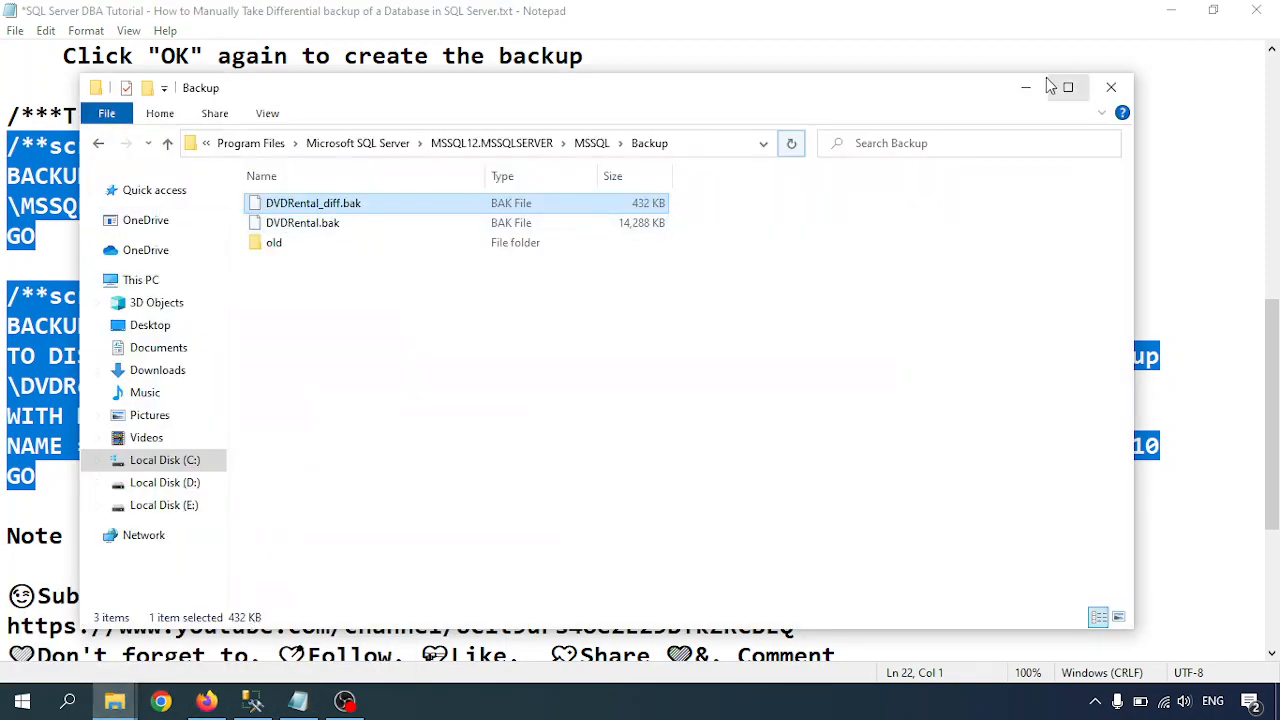
Switch to SQL Server Management Studio and open a new query for the DVDRental database.
click(256, 705)
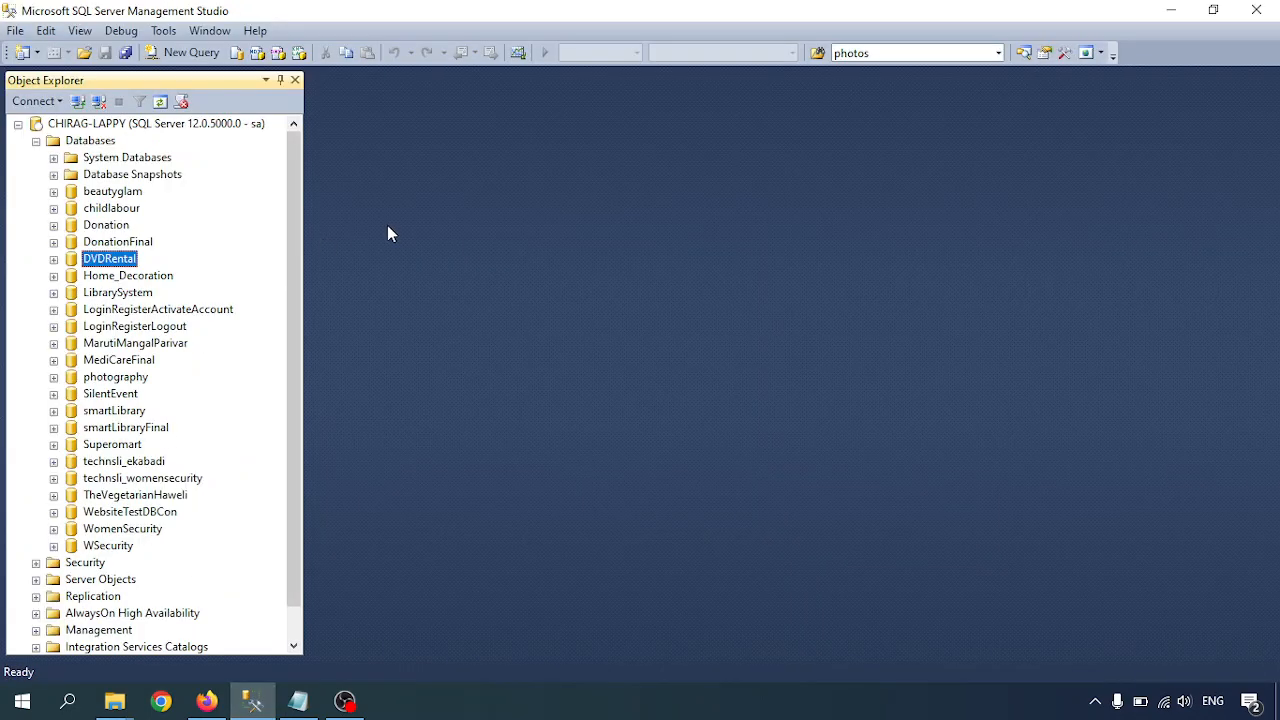
right_click(92, 262)
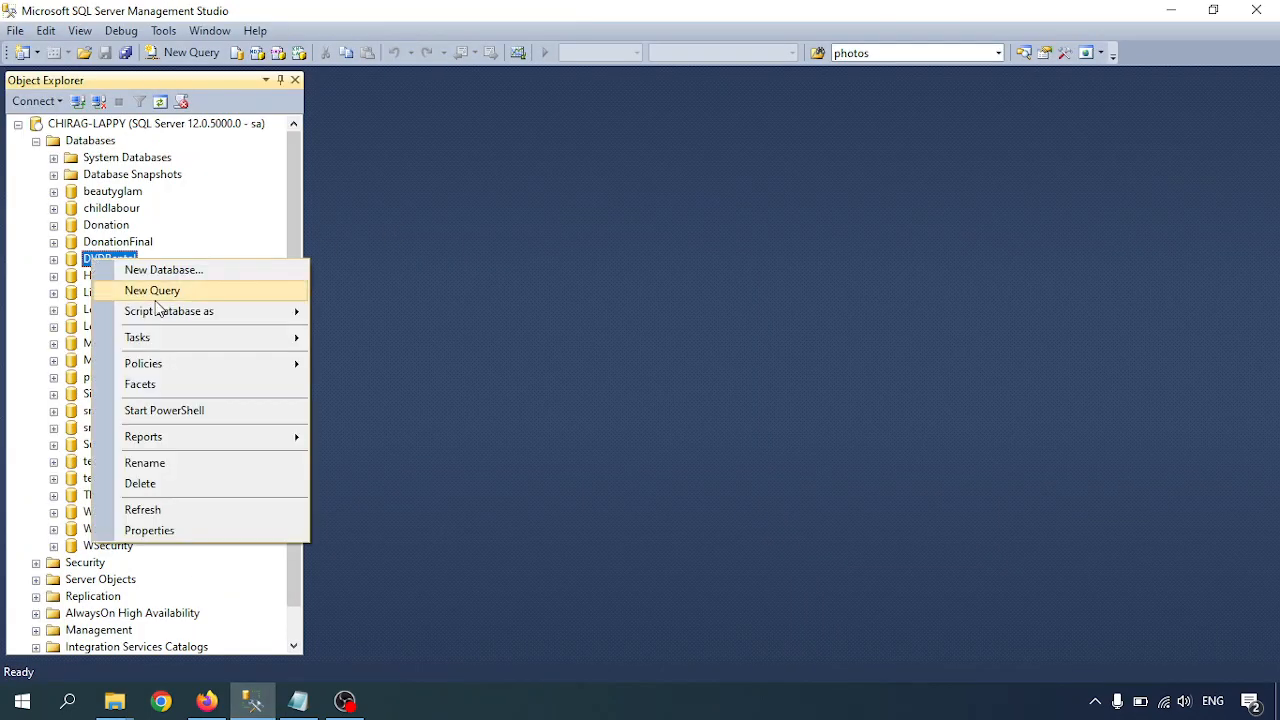
click(155, 292)
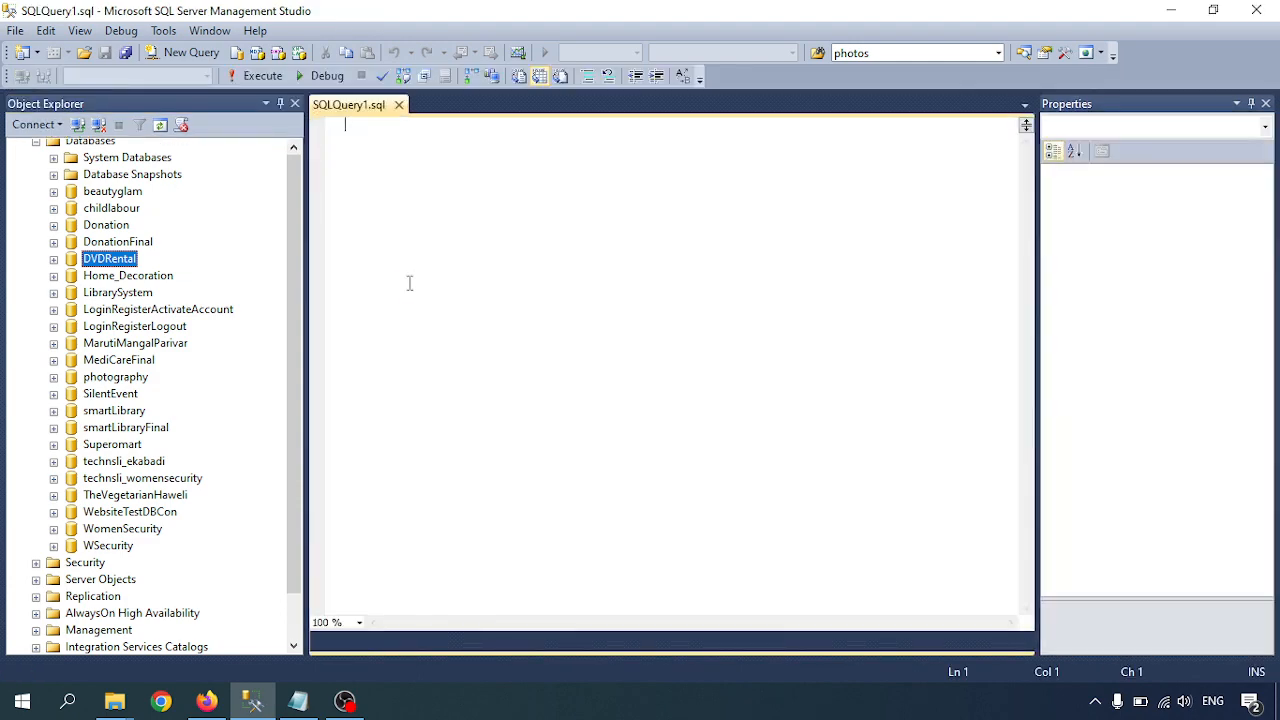
Paste script-1 and script-2 into the new query, then widen the editor and enlarge its text to 121 %.
key(ctrl+v)
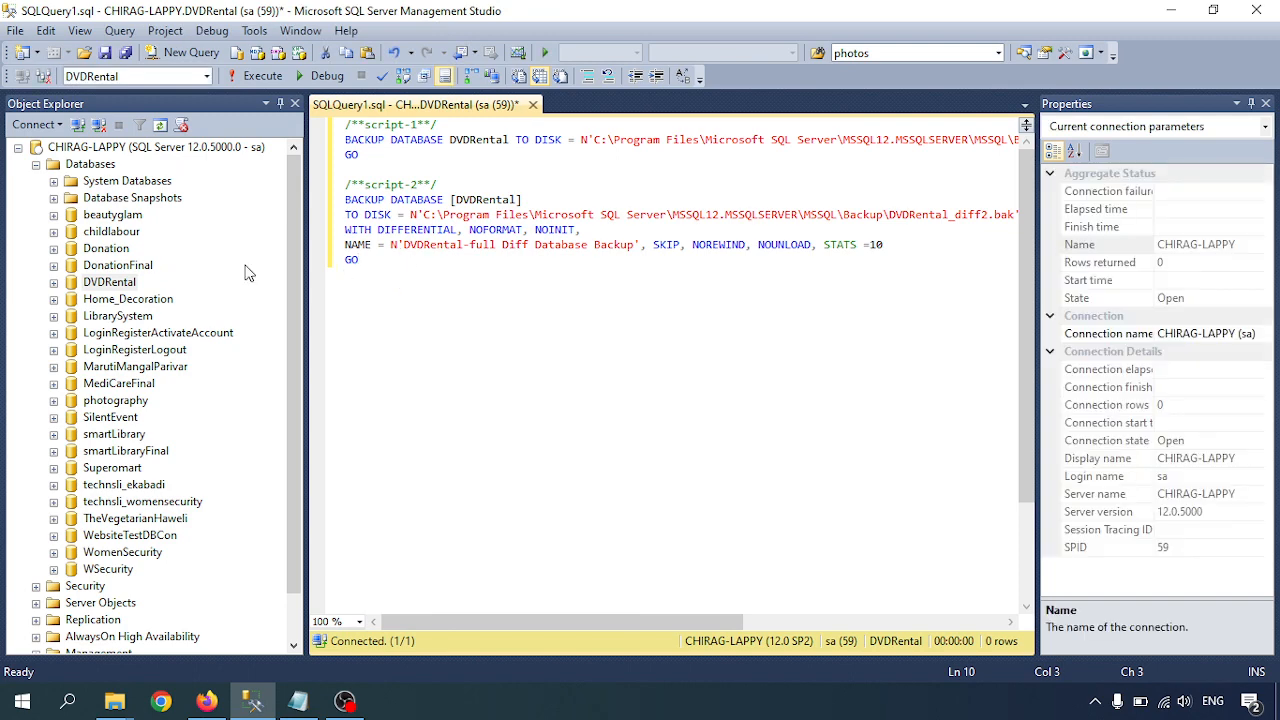
drag(307, 267, 250, 267)
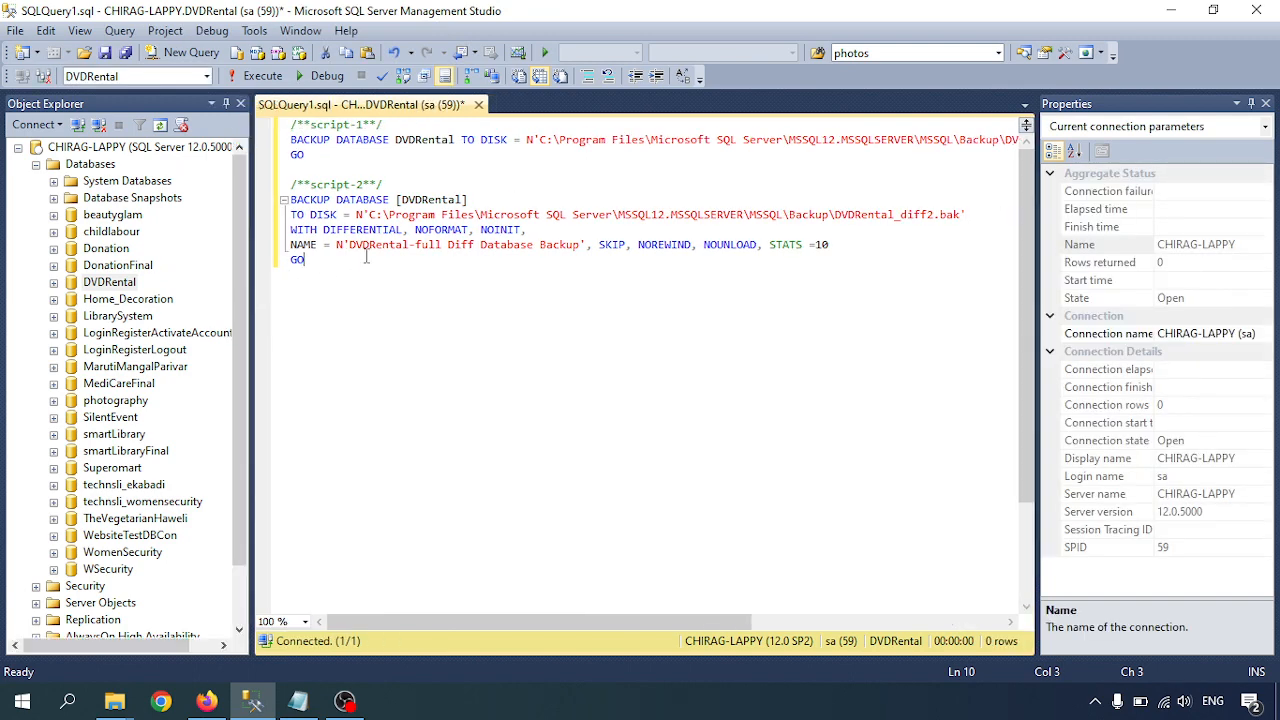
click(436, 158)
scroll(428, 247, up, 2)
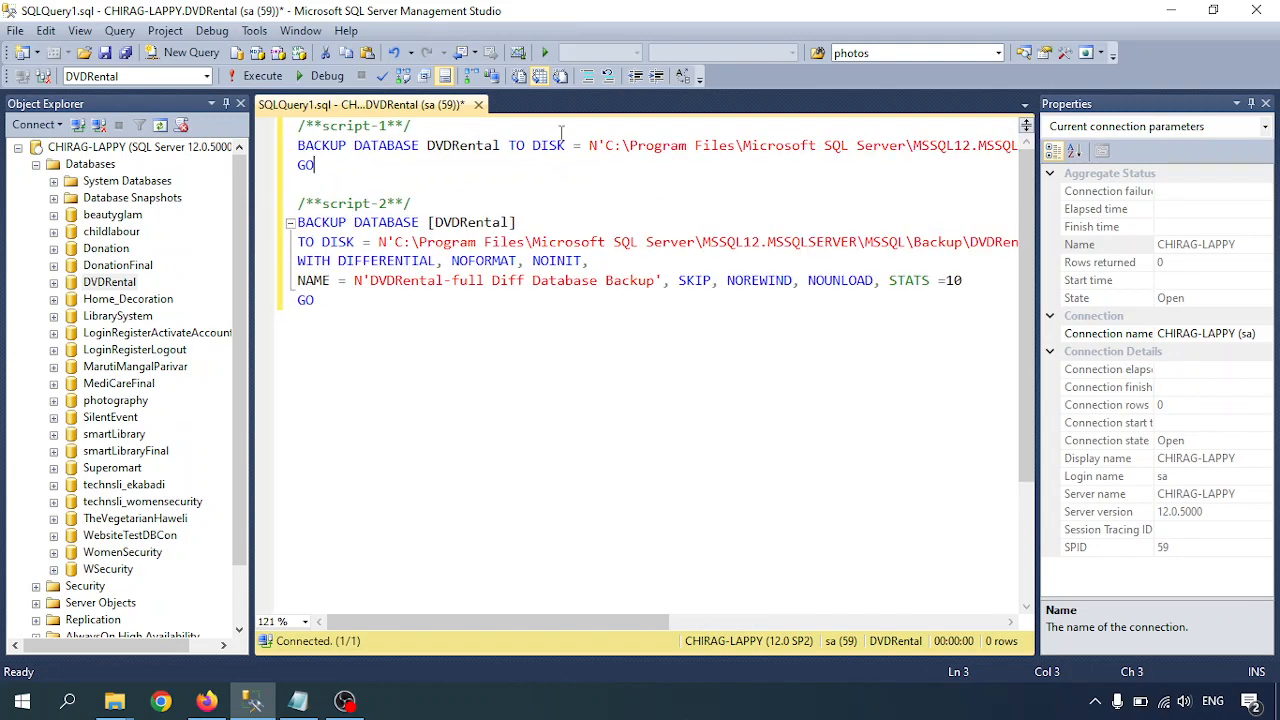
Put script-1's TO DISK and WITH DIFFERENTIAL clauses on separate lines, and auto-hide the Properties window for more room.
click(510, 146)
key(Return)
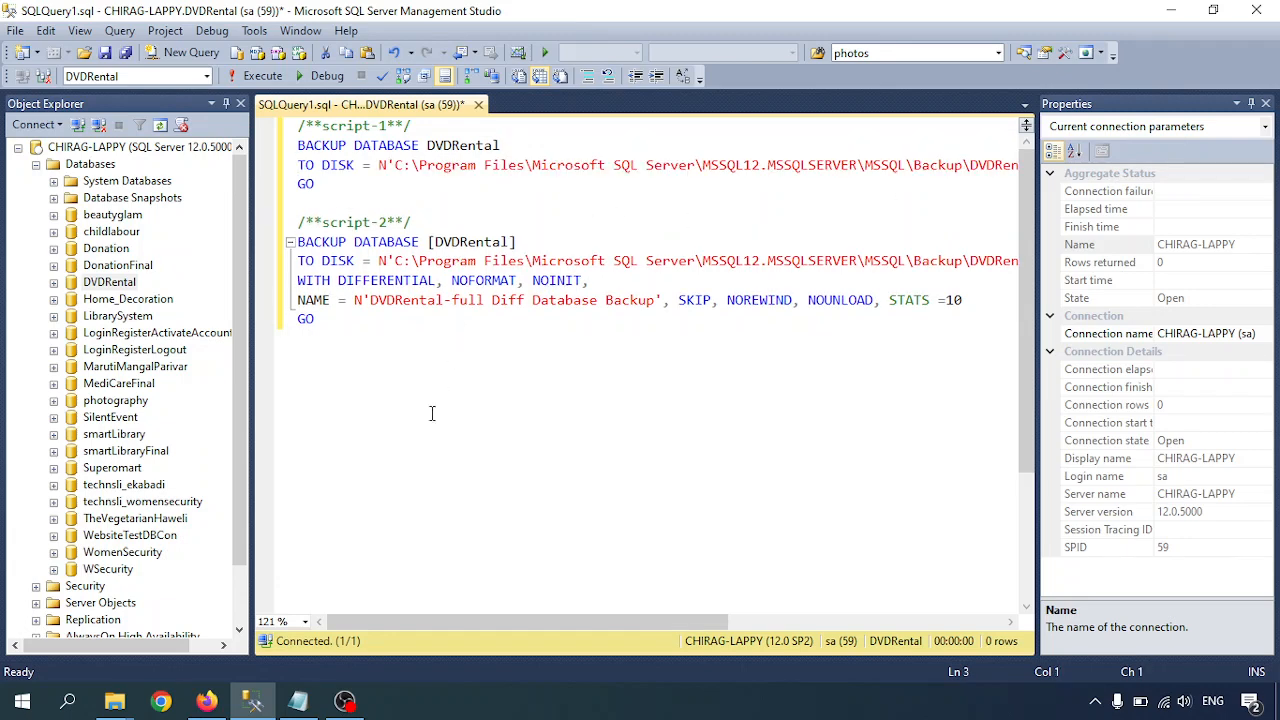
drag(408, 630, 665, 631)
click(1250, 103)
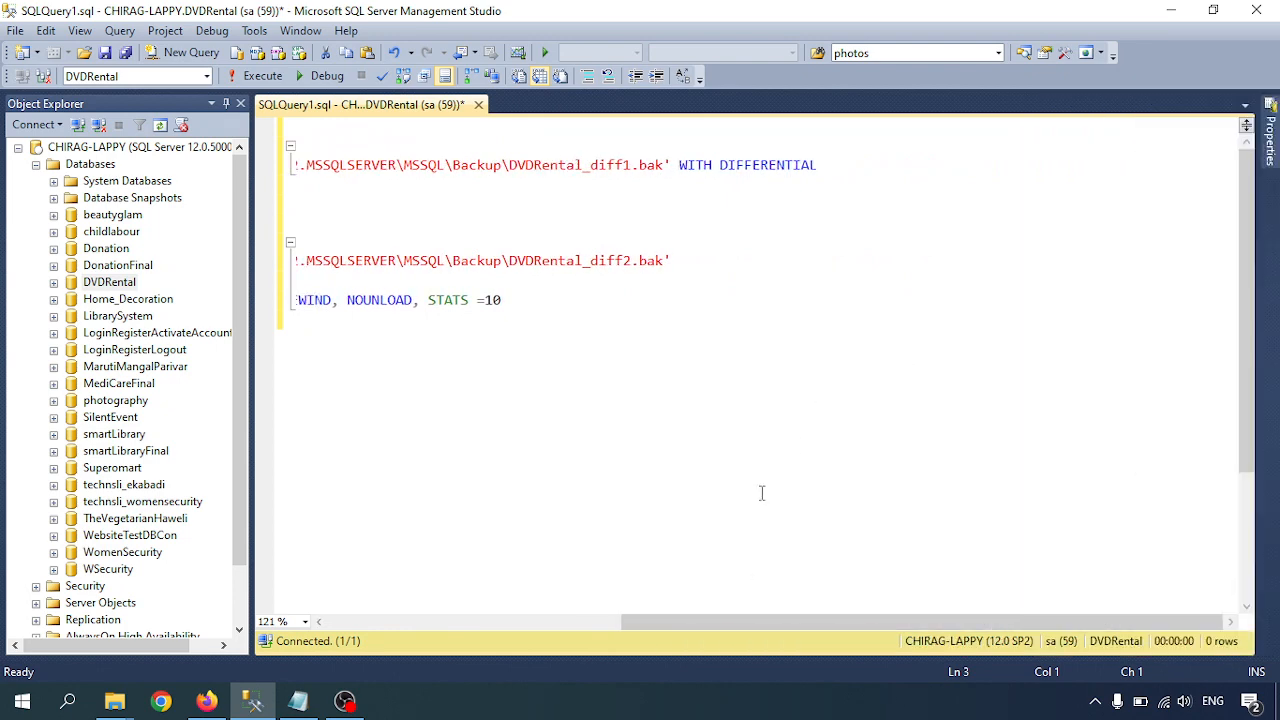
click(679, 166)
key(Return)
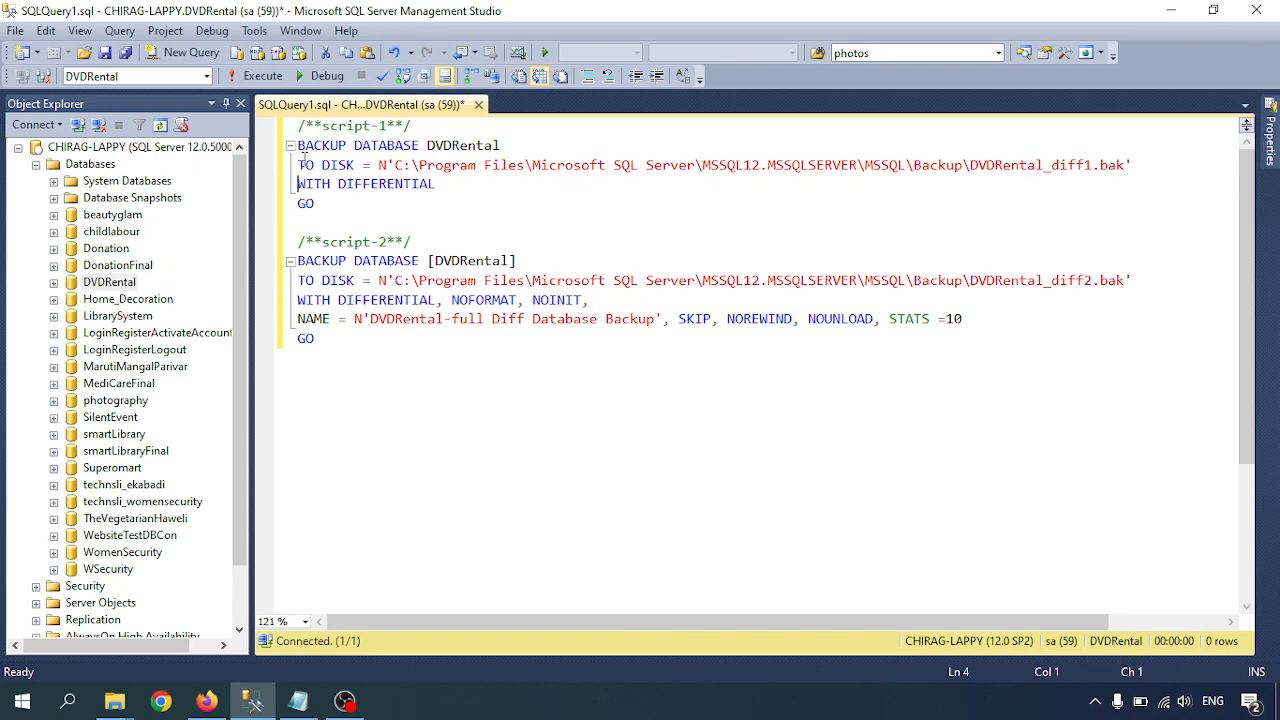
Examine script-1's backup path and DVDRental_diff1 file name, and script-2's NOFORMAT, NOINIT, SKIP, NOREWIND and NOUNLOAD options.
ctrl+scroll(318, 190, up, 1)
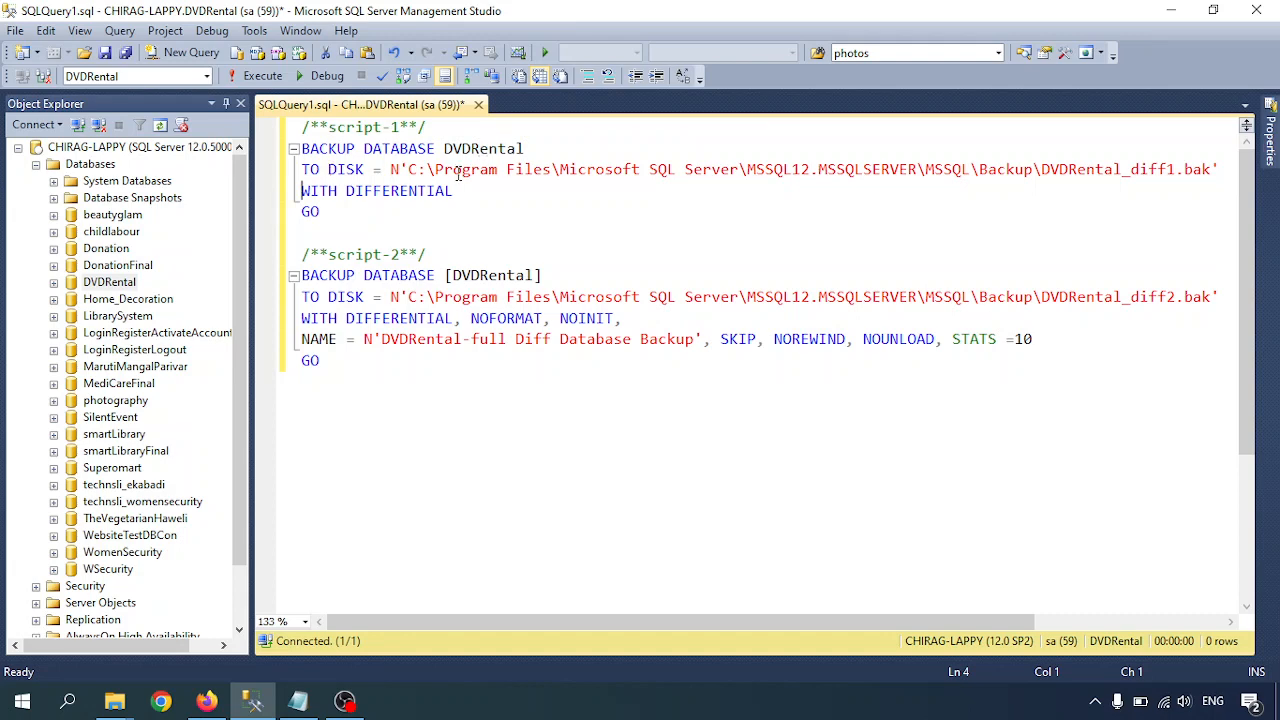
drag(408, 170, 1178, 170)
click(1116, 170)
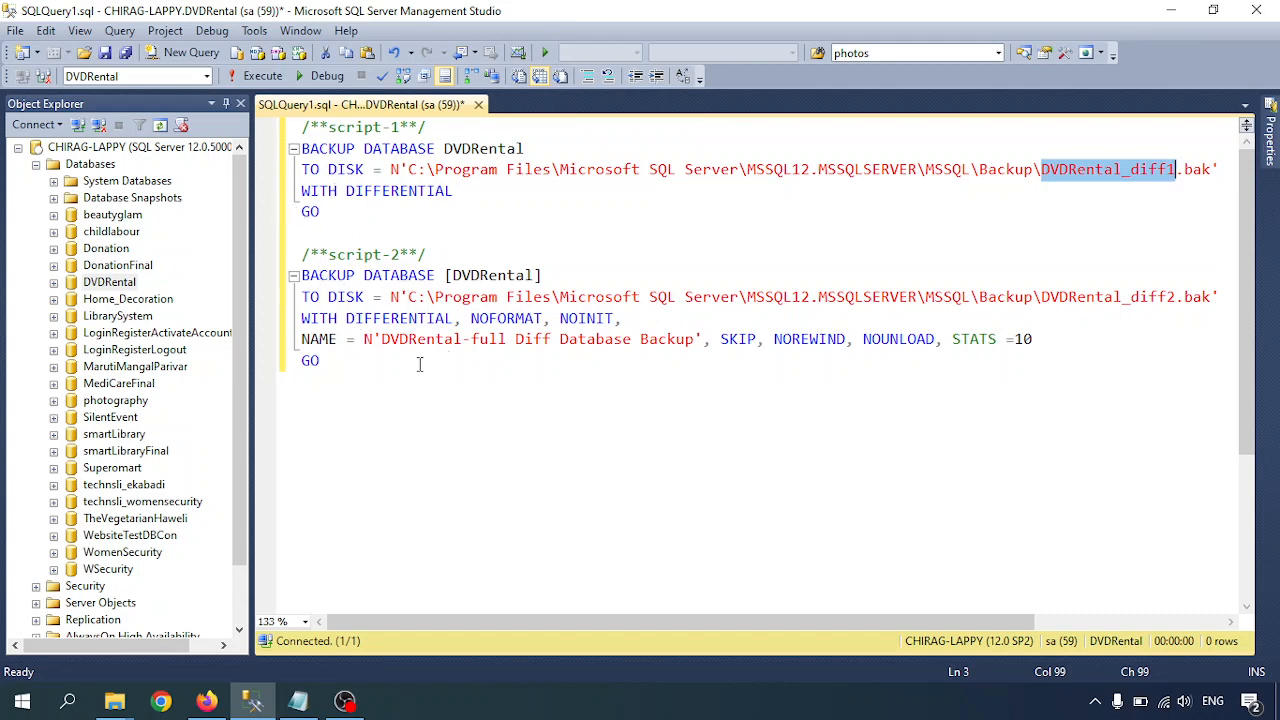
drag(480, 318, 620, 318)
click(722, 340)
drag(740, 342, 900, 340)
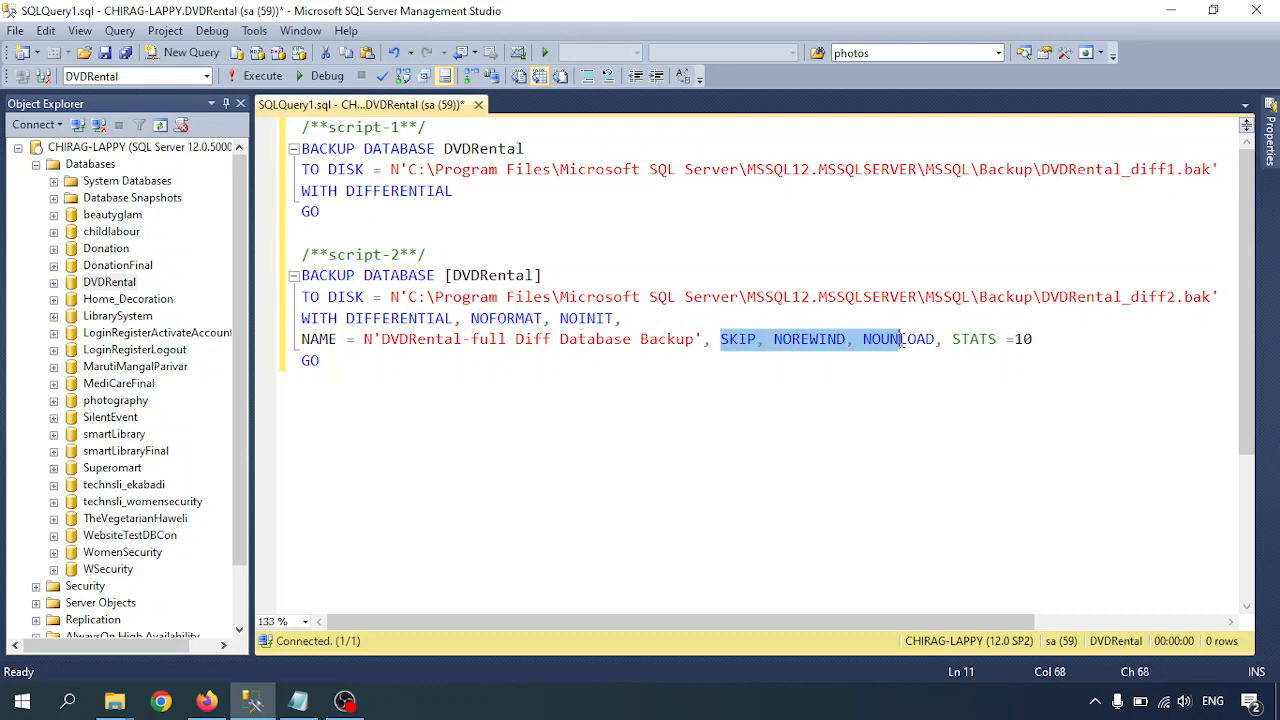
Execute only script-1's BACKUP DATABASE statement up to GO, and copy its complete output messages.
drag(336, 214, 265, 142)
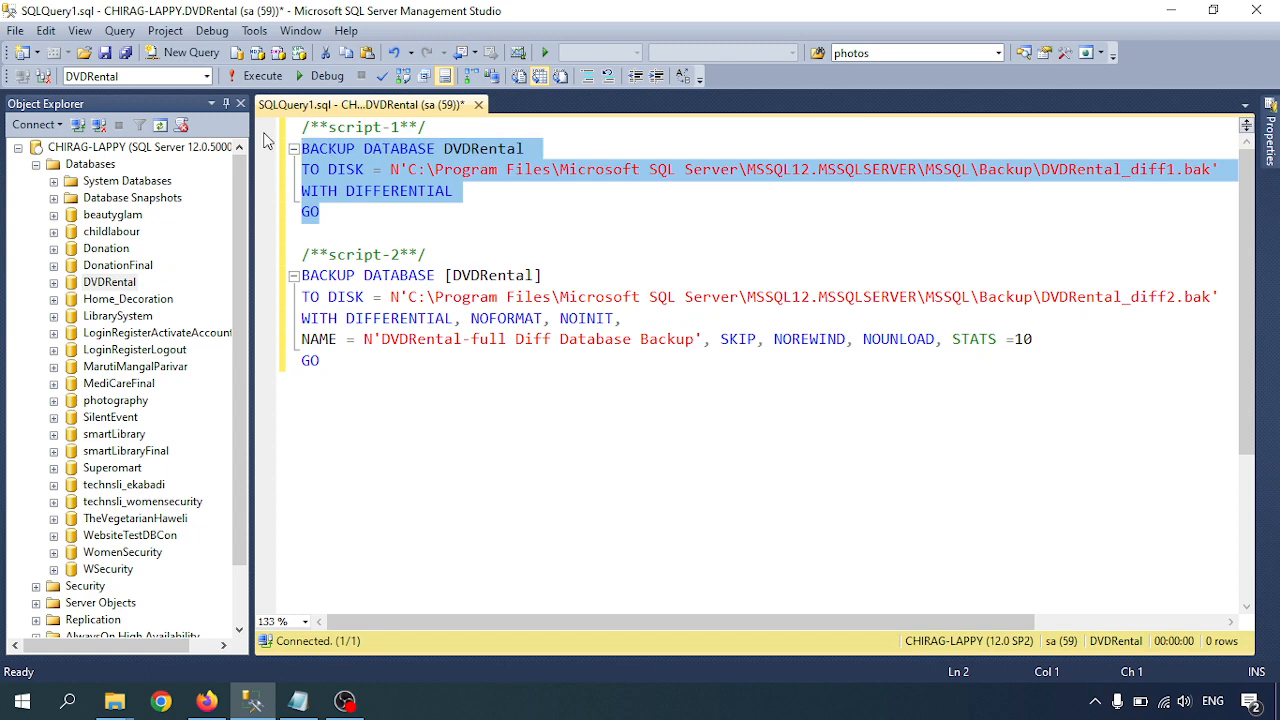
click(262, 77)
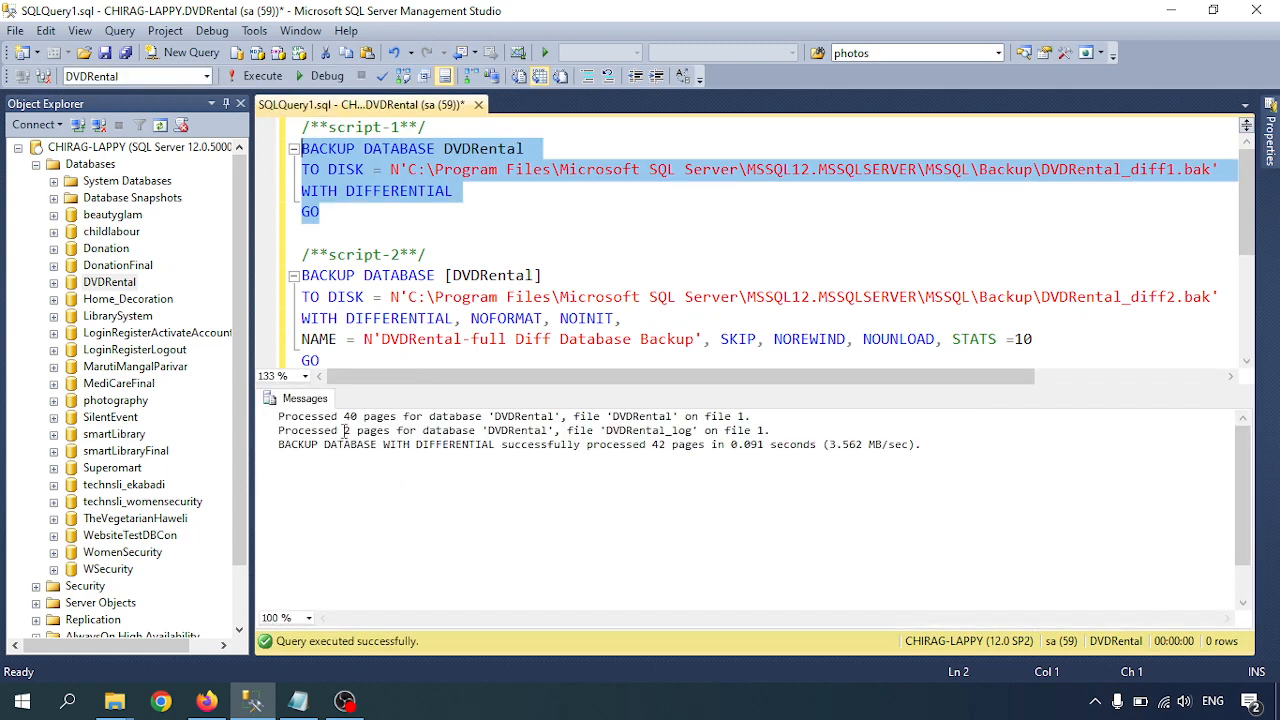
drag(318, 431, 232, 410)
key(ctrl+c)
click(969, 452)
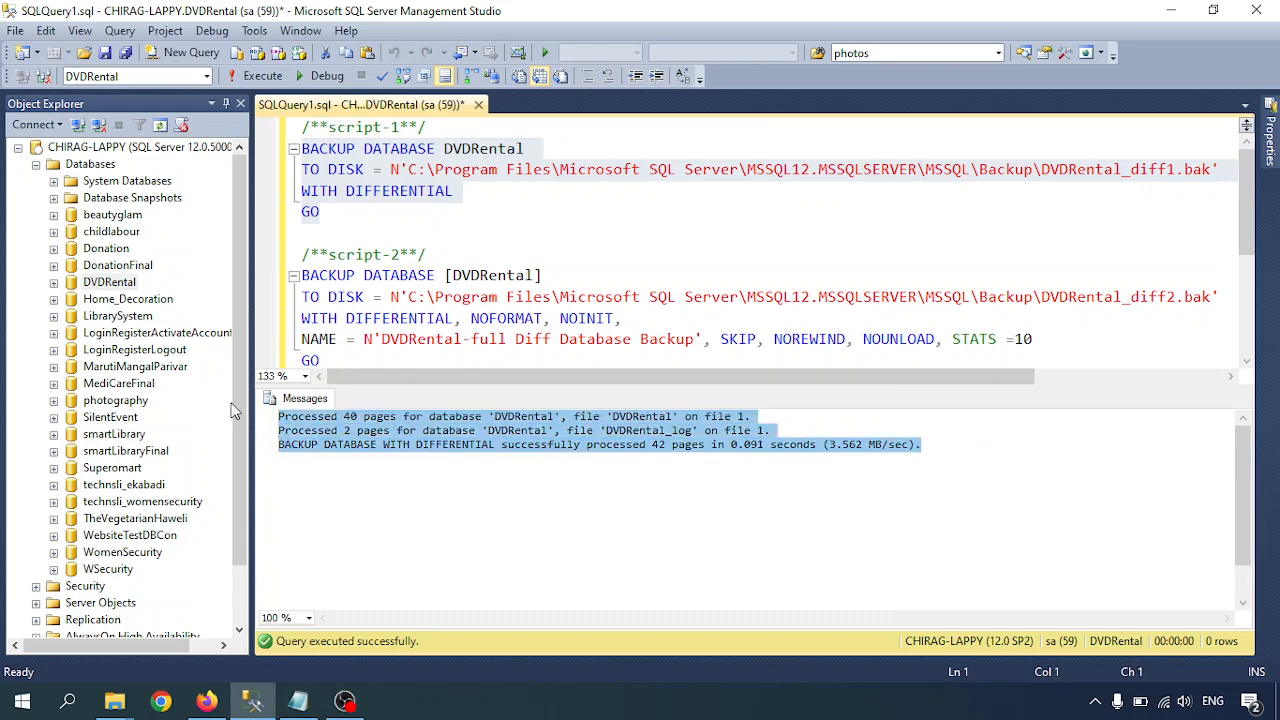
Paste the copied output messages below script-1's GO, leaving a blank line above them.
click(341, 210)
key(Return)
key(Return)
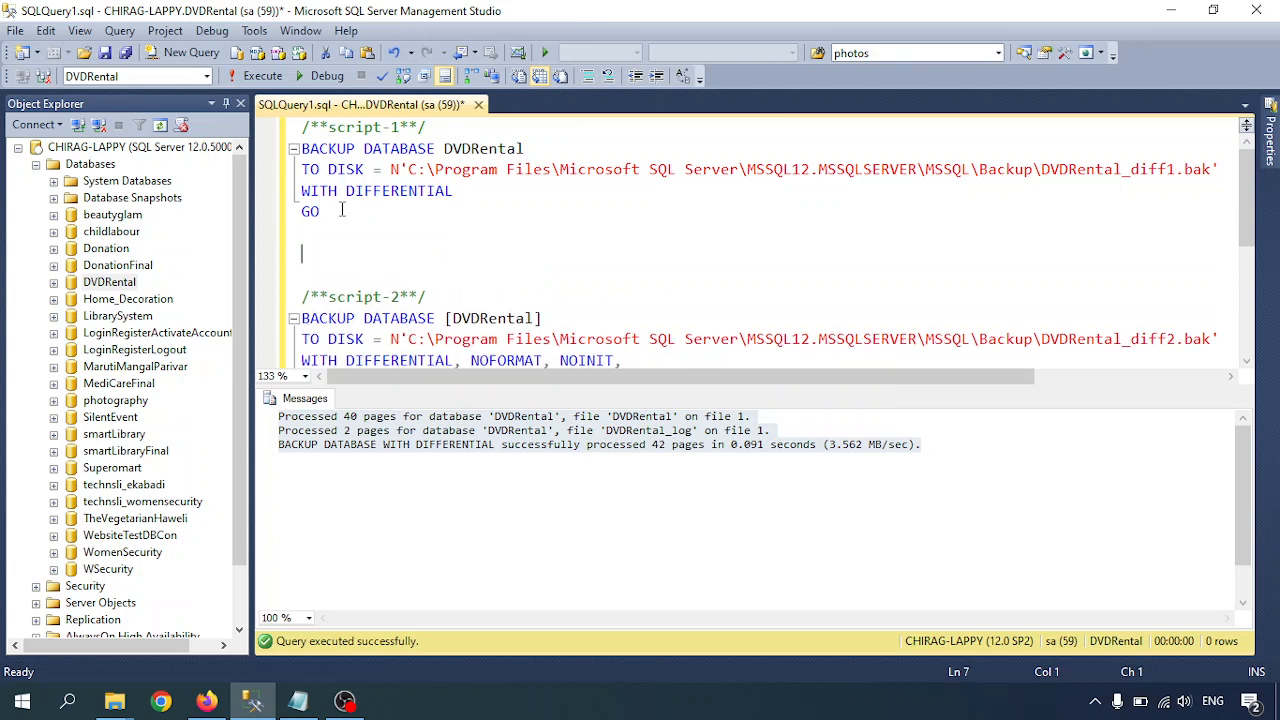
key(ctrl+v)
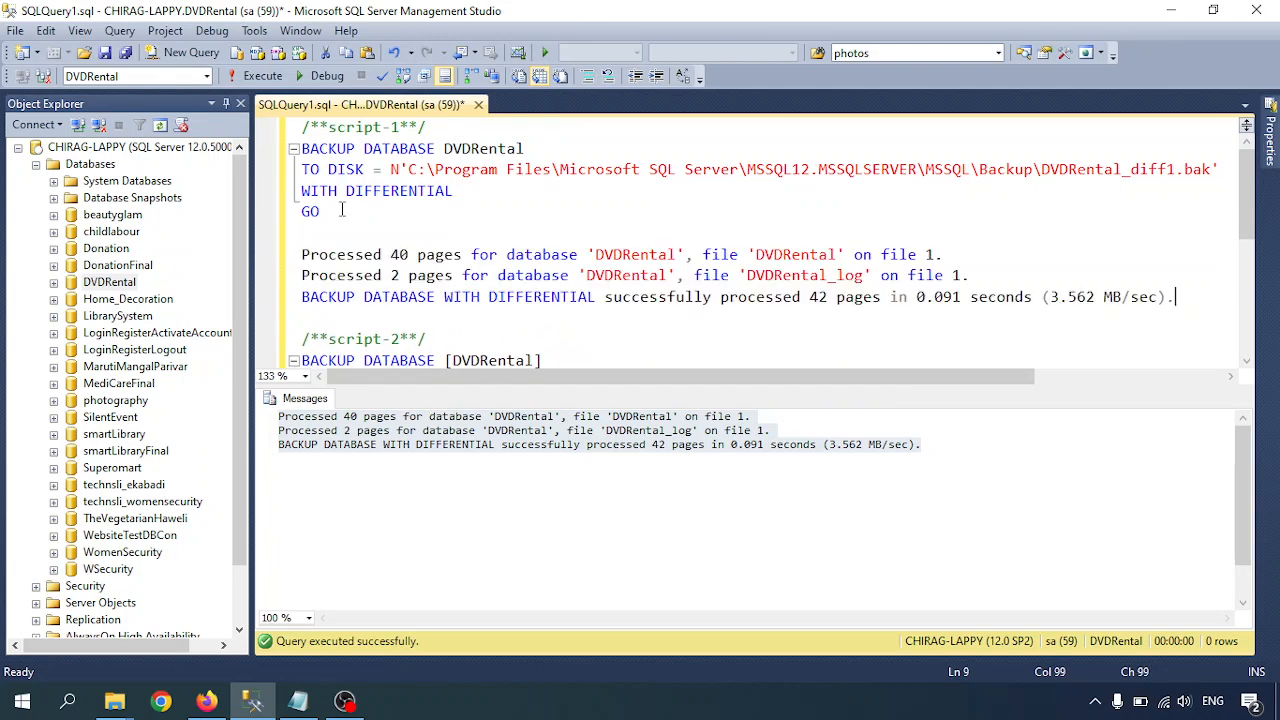
key(Return)
Execute only script-2's statement to back up DVDRental differentially to DVDRental_diff2.bak.
scroll(480, 245, down, 1)
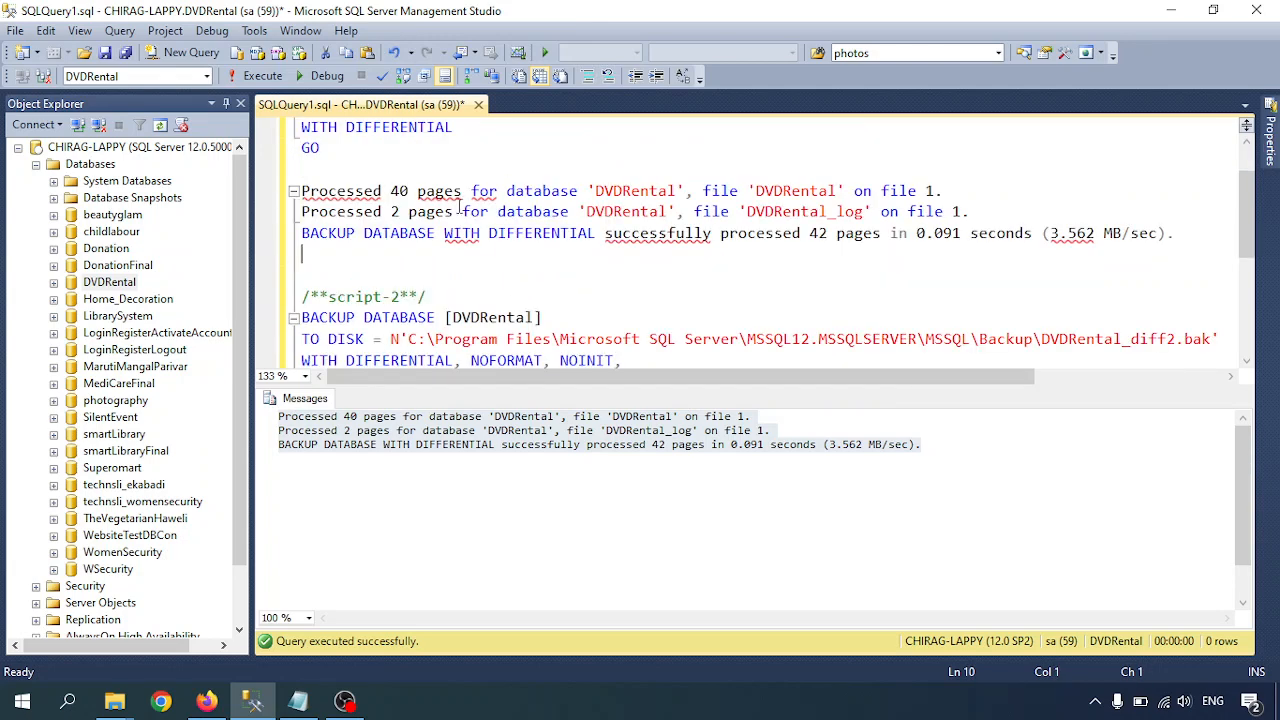
scroll(472, 247, down, 1)
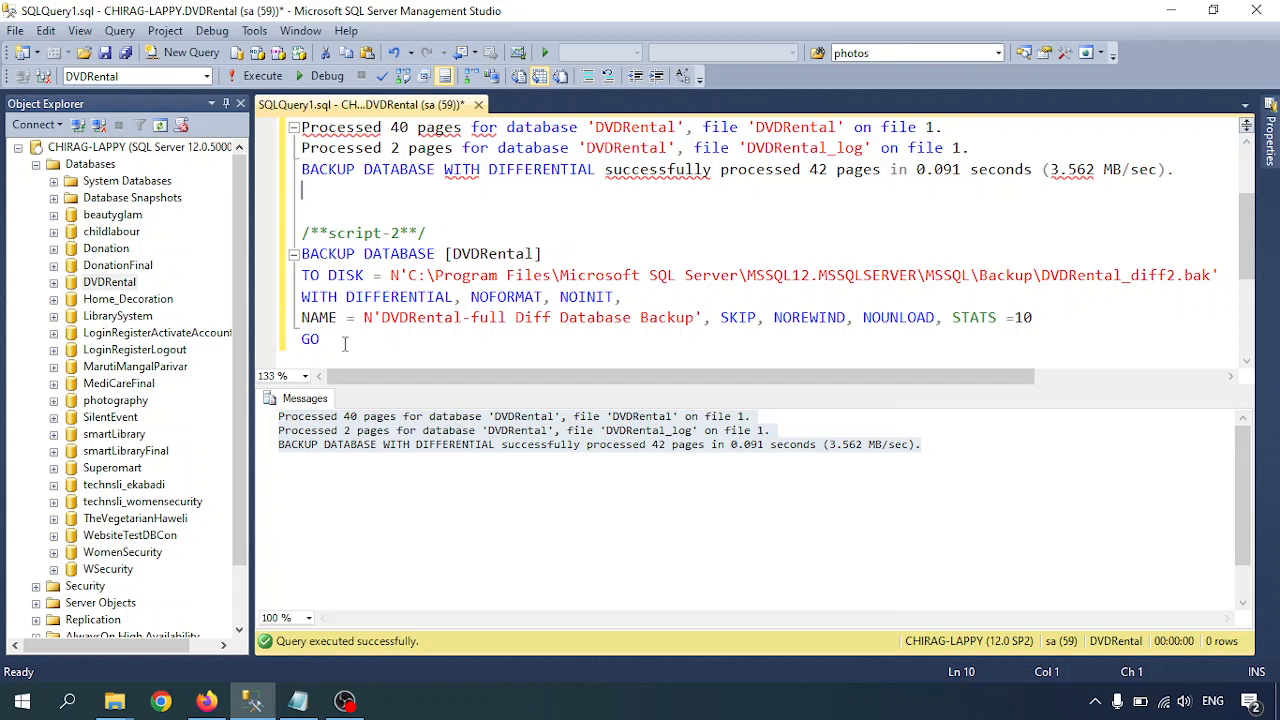
drag(340, 345, 276, 256)
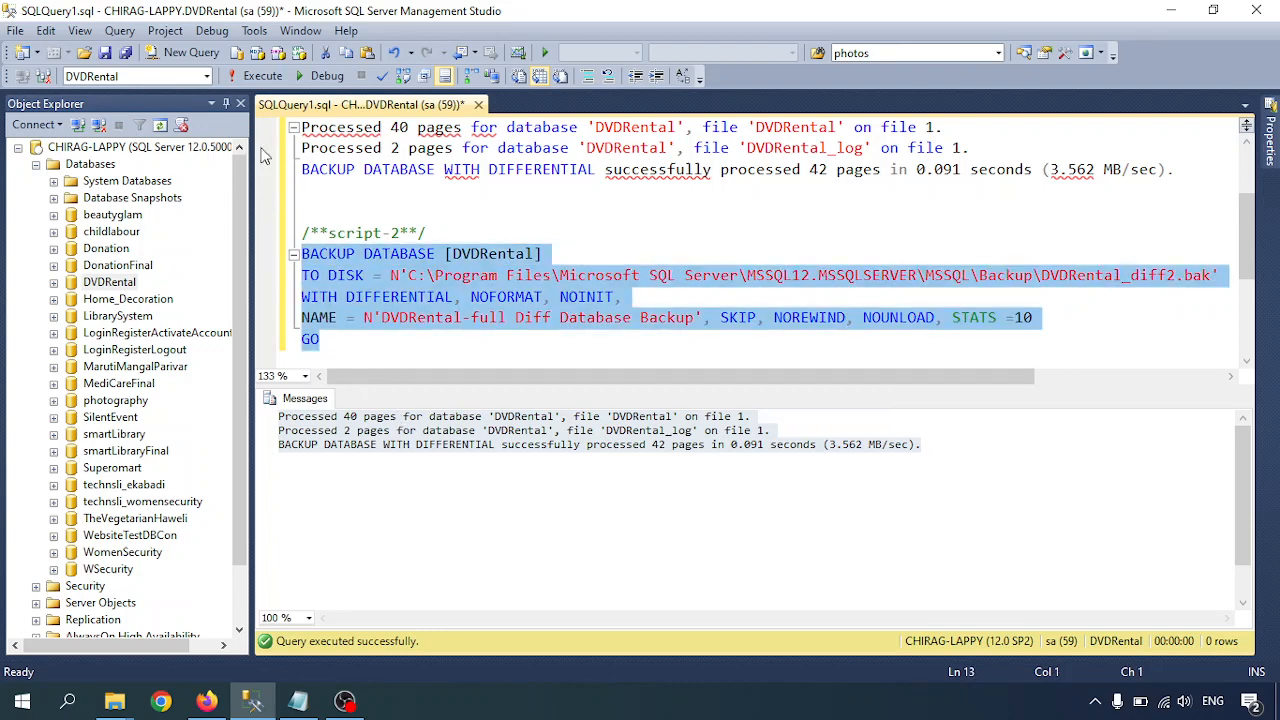
click(262, 76)
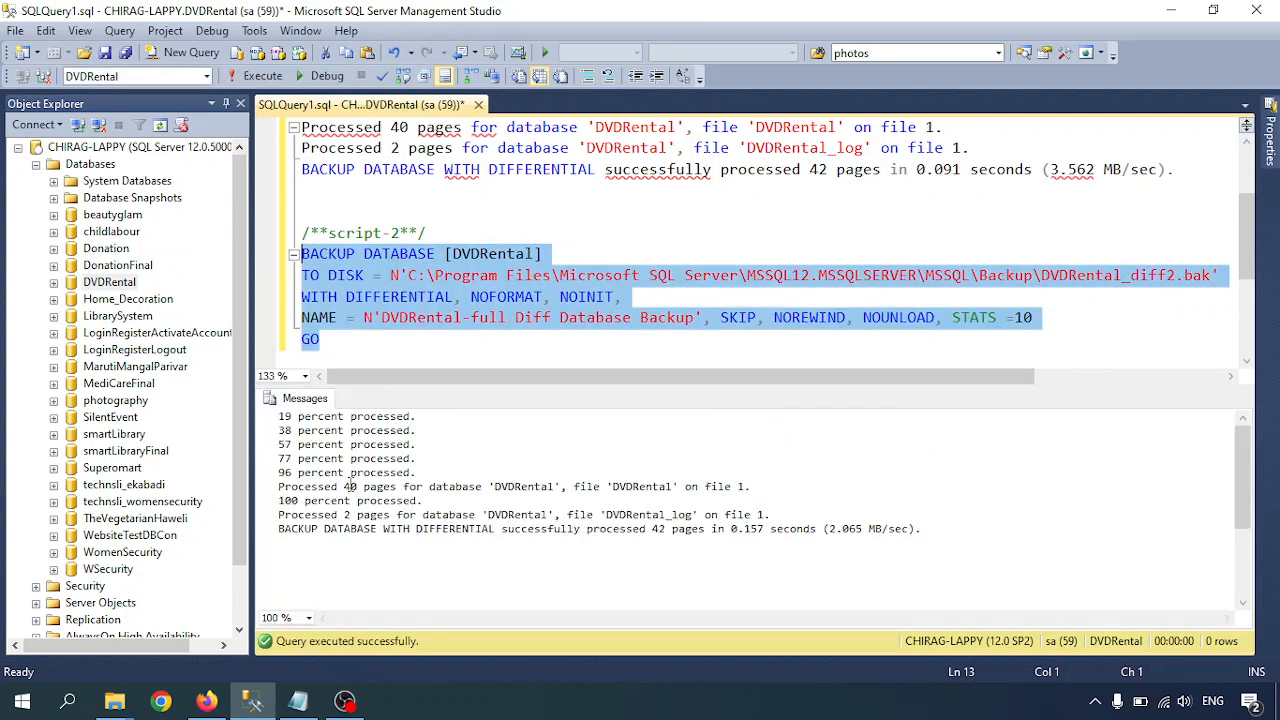
Compare script-1's pasted output messages with the messages from running script-2.
scroll(300, 330, up, 2)
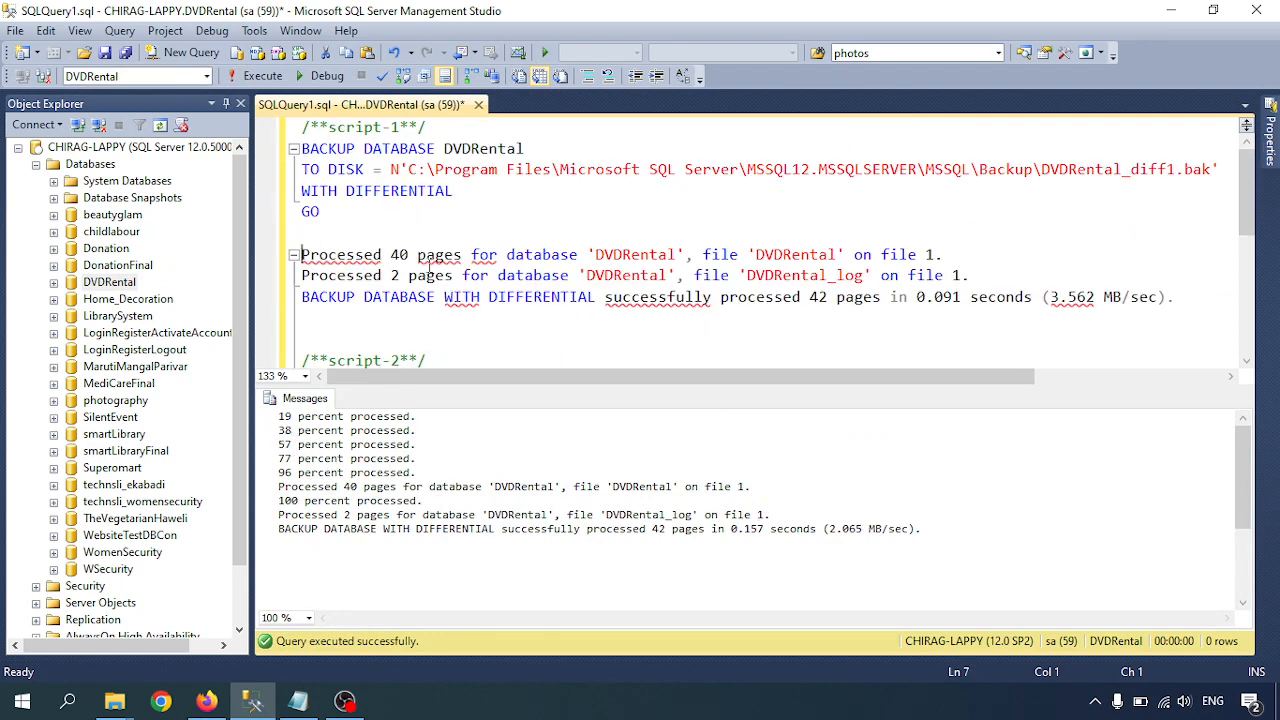
drag(302, 254, 1176, 297)
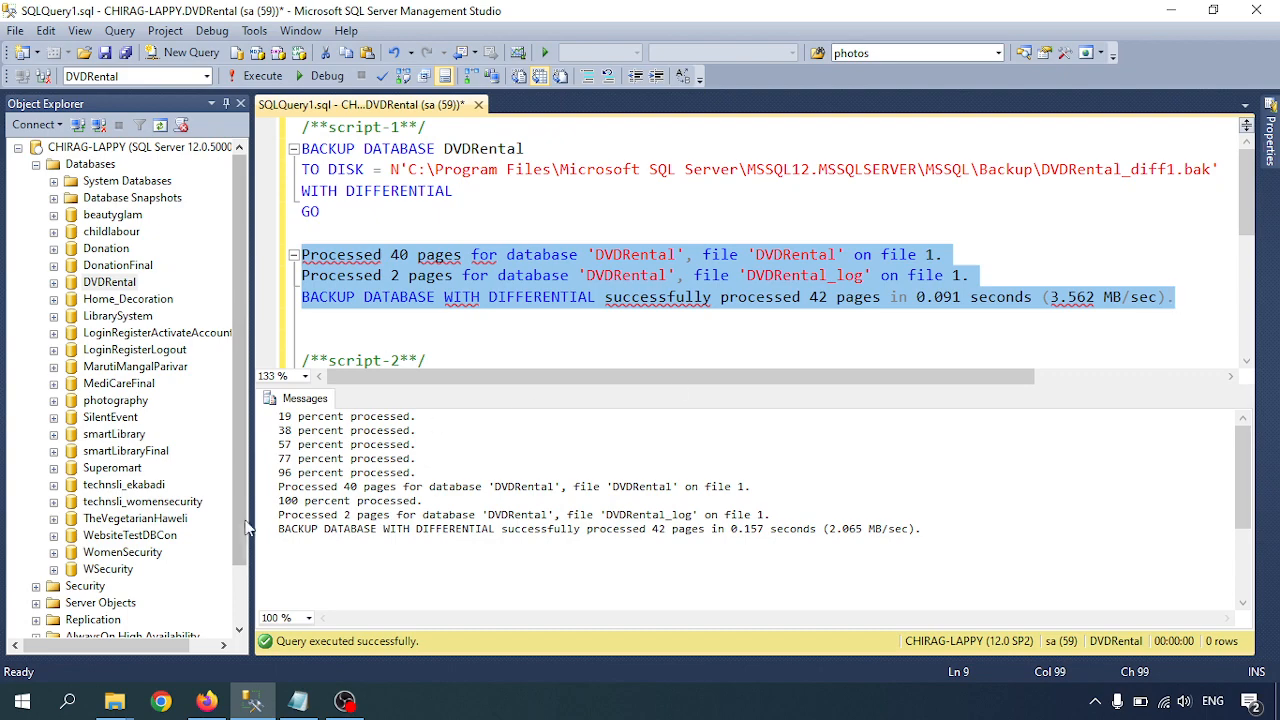
click(550, 488)
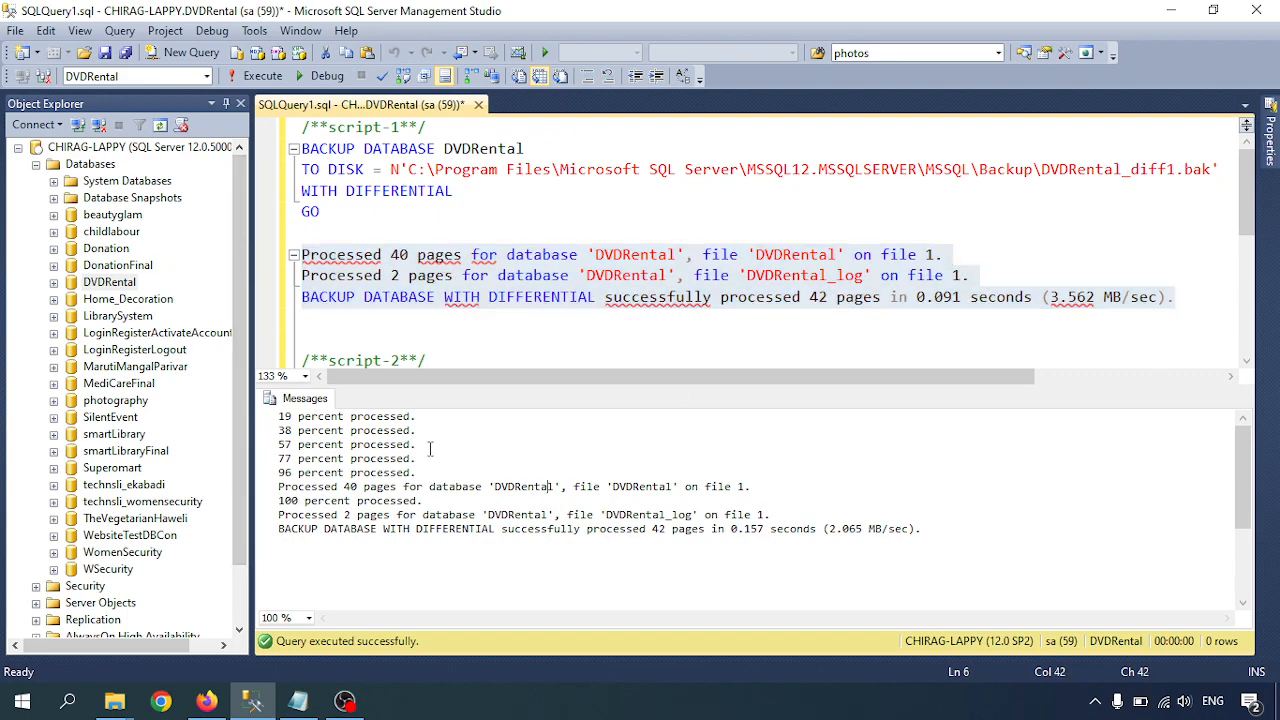
Switch to the Notepad notes and review the two backup methods, the Management Studio steps and both T-SQL scripts.
click(303, 706)
scroll(340, 475, up, 7)
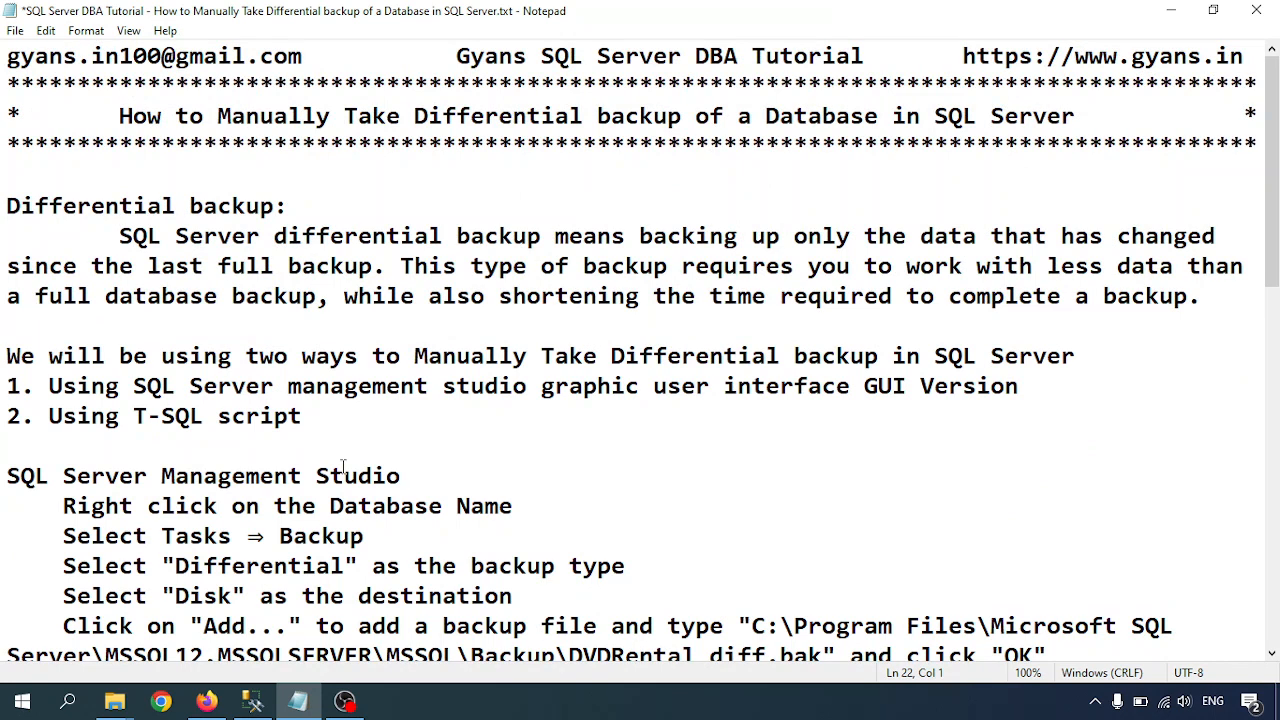
click(148, 386)
drag(144, 395, 572, 390)
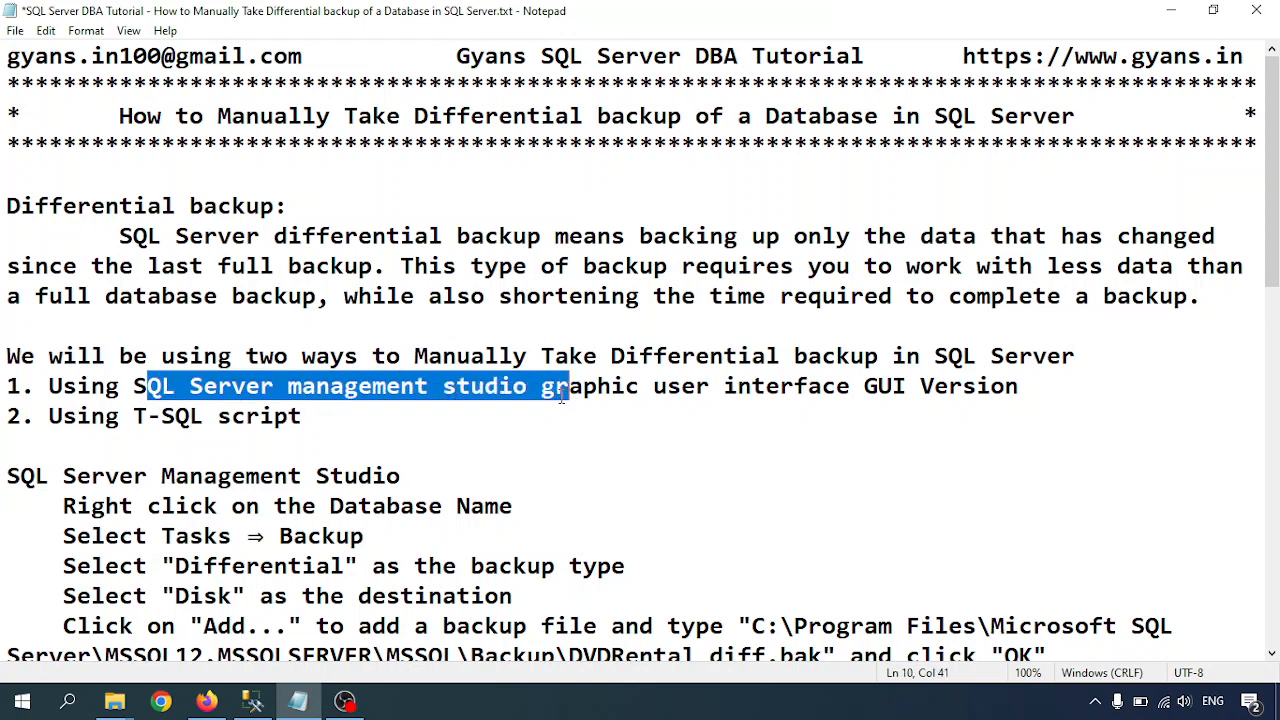
click(229, 417)
click(131, 416)
drag(131, 416, 303, 416)
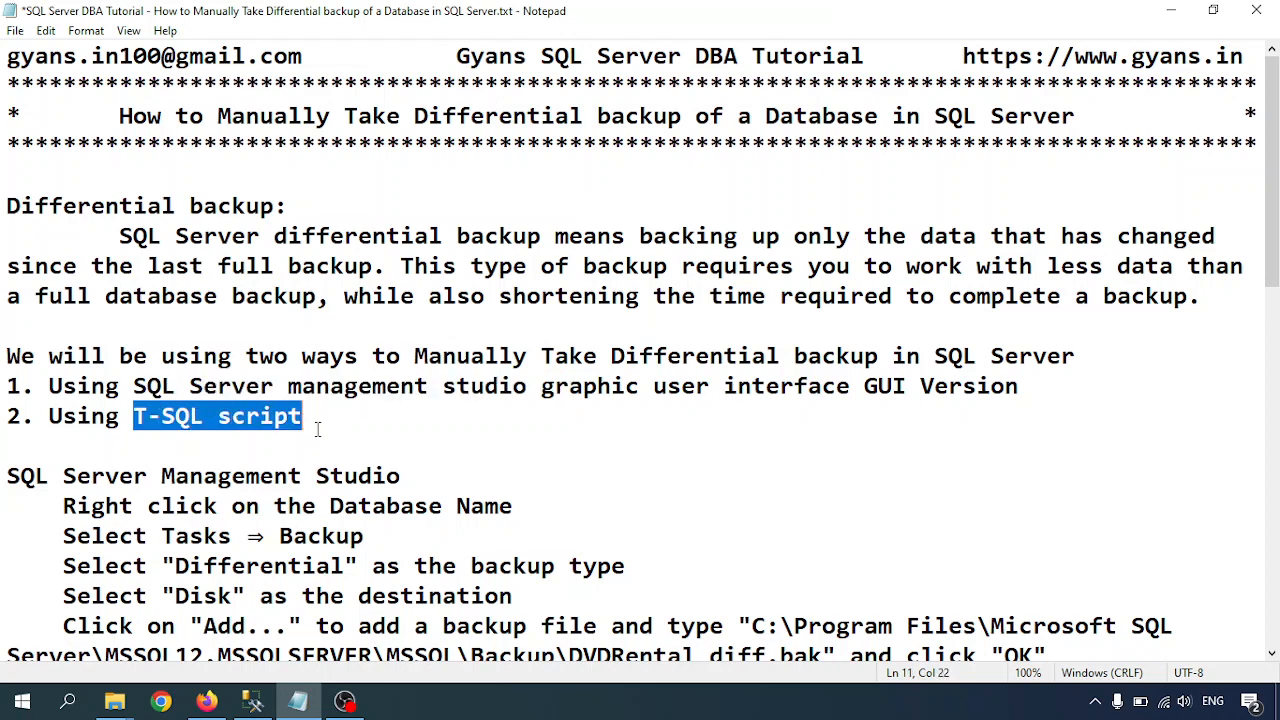
scroll(116, 366, down, 5)
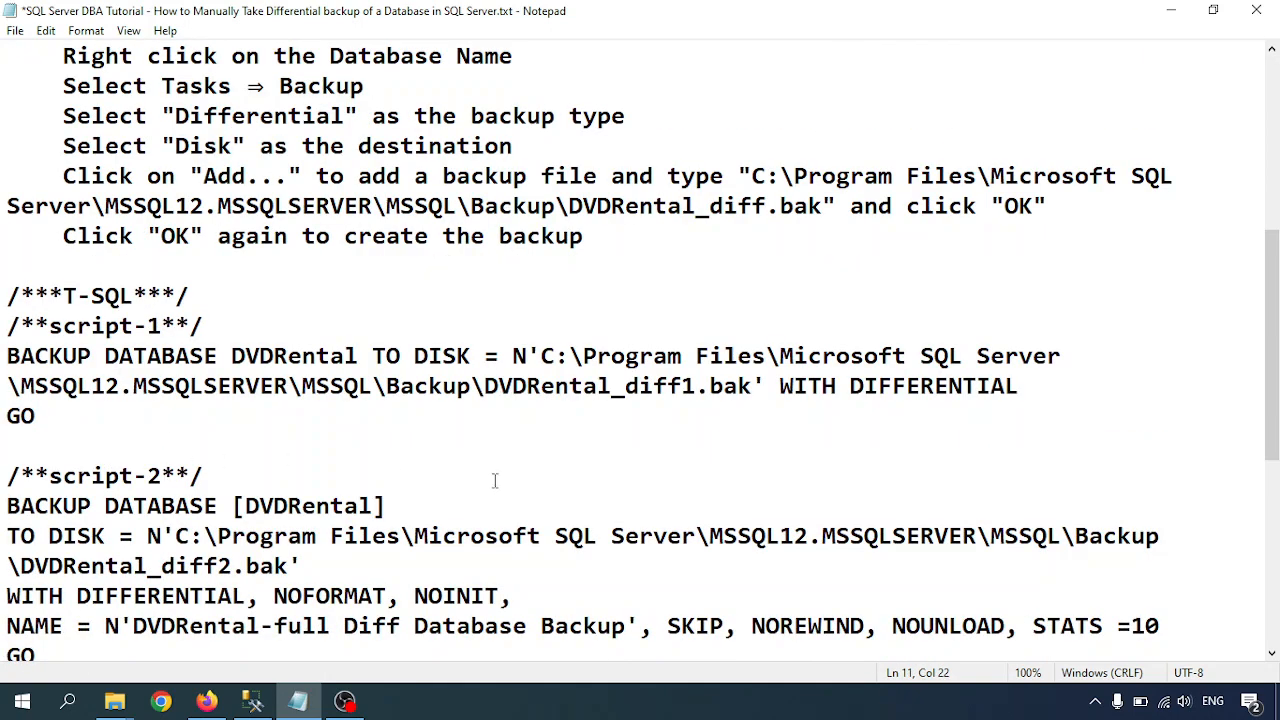
scroll(494, 481, down, 5)
scroll(494, 477, up, 10)
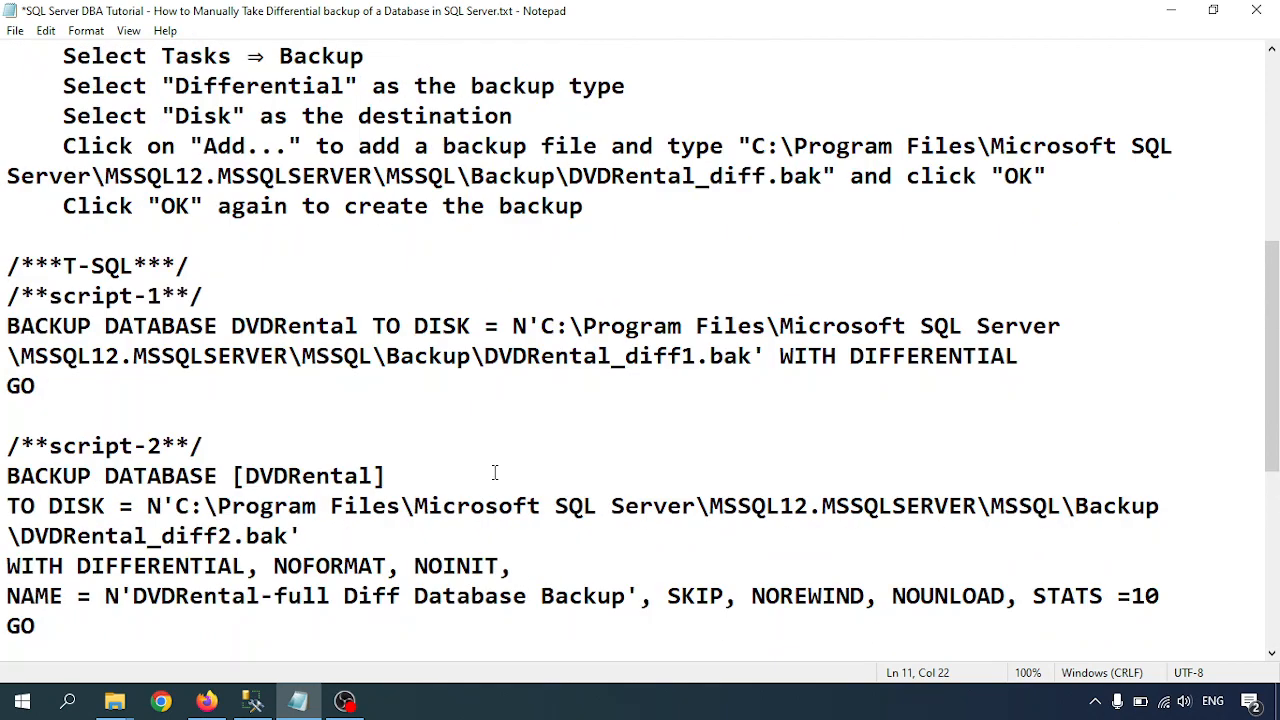